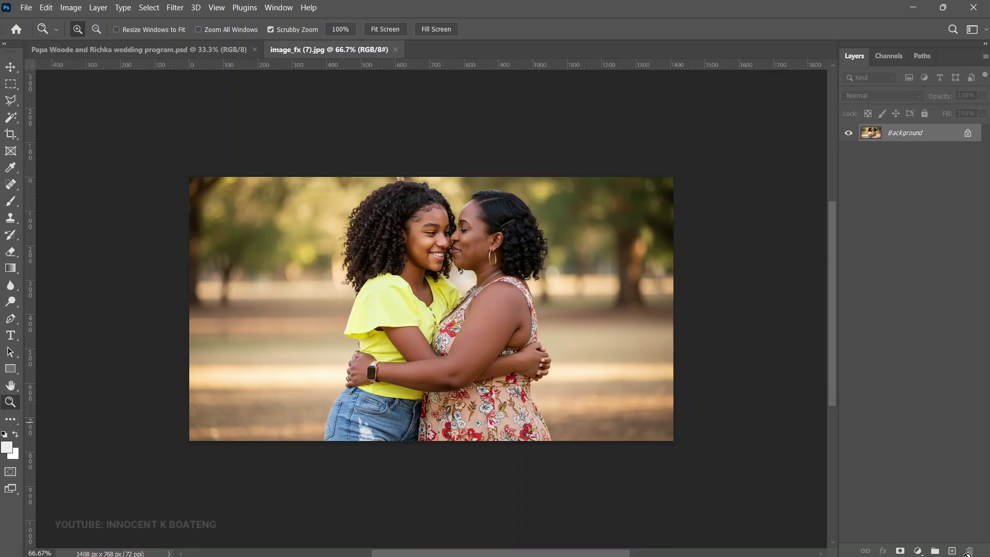
# Add a Gradient Fill layer over the photo and bring up its Gradient Editor.
pyautogui.click(919, 551)
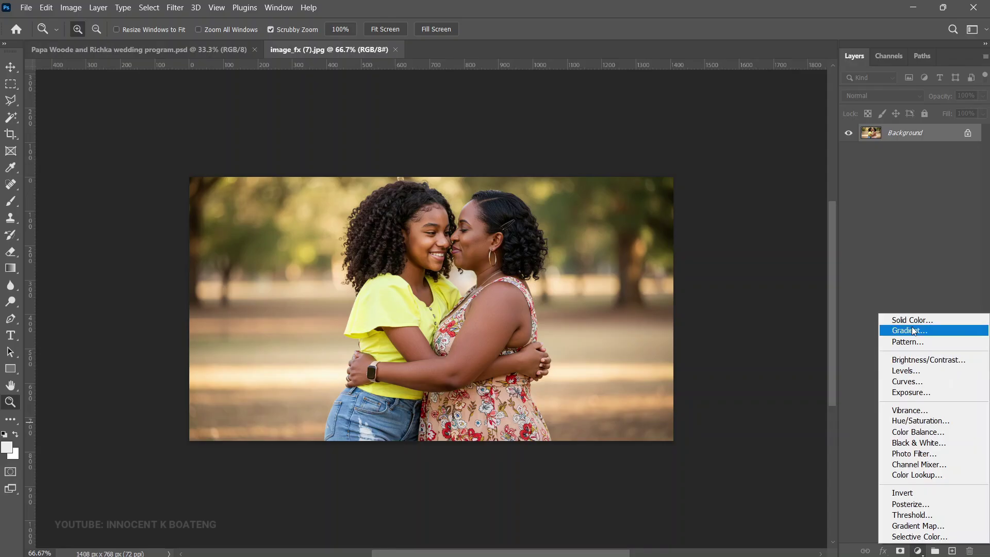
pyautogui.click(909, 330)
pyautogui.click(815, 201)
pyautogui.scroll(-1, 755, 228)
pyautogui.scroll(1, 755, 228)
pyautogui.scroll(-1, 743, 229)
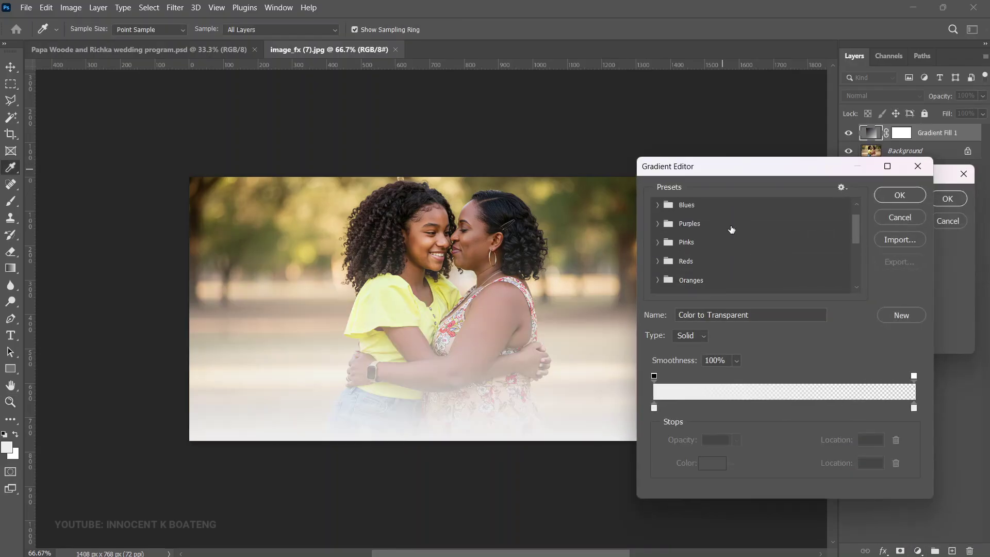
pyautogui.moveTo(738, 167); pyautogui.dragTo(661, 169)
pyautogui.scroll(1, 651, 226)
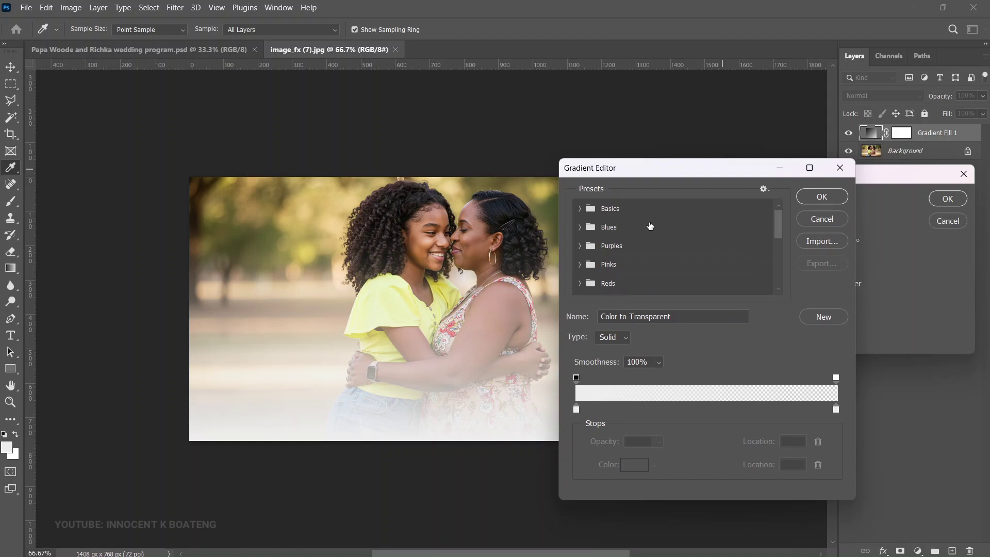
pyautogui.scroll(-1, 651, 228)
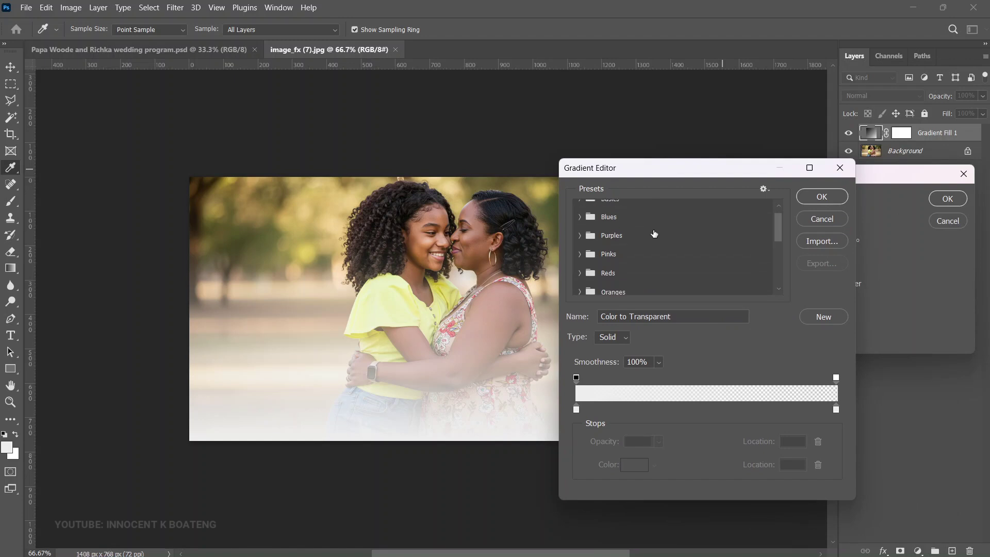
pyautogui.scroll(-8, 654, 234)
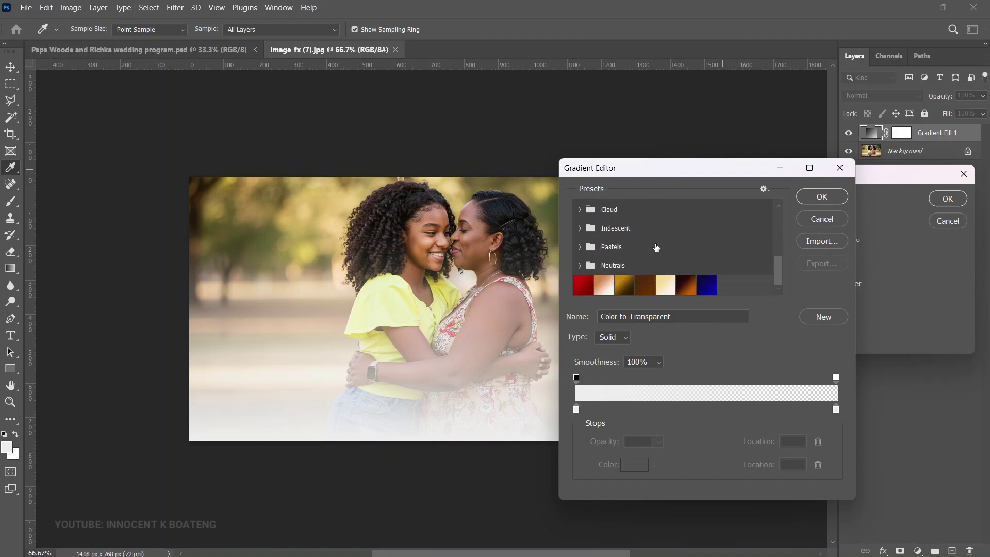
# Try the blue, brown, gold, peach and red presets, settling on cream-to-yellow.
pyautogui.click(708, 292)
pyautogui.click(685, 286)
pyautogui.click(659, 293)
pyautogui.click(648, 288)
pyautogui.click(625, 287)
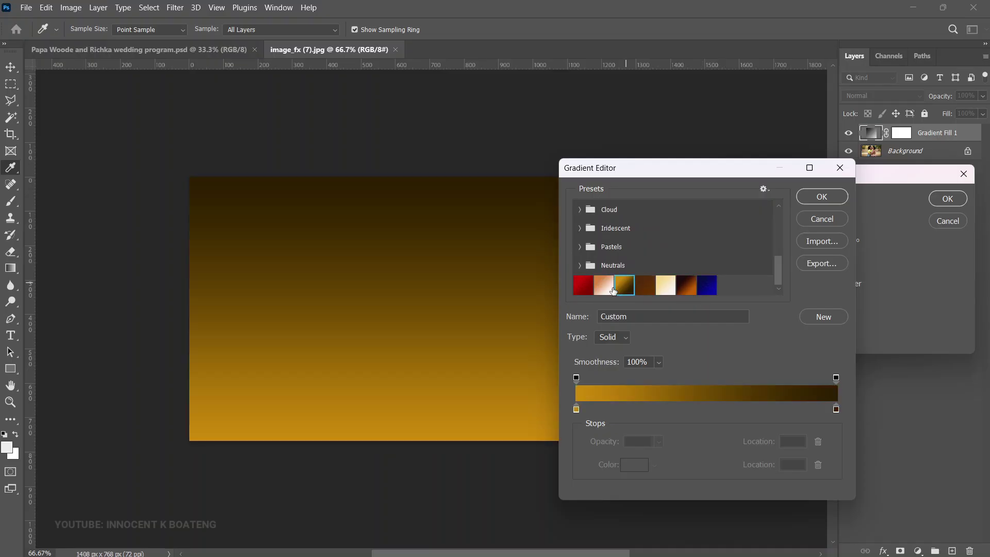
pyautogui.click(598, 287)
pyautogui.click(586, 289)
pyautogui.click(605, 292)
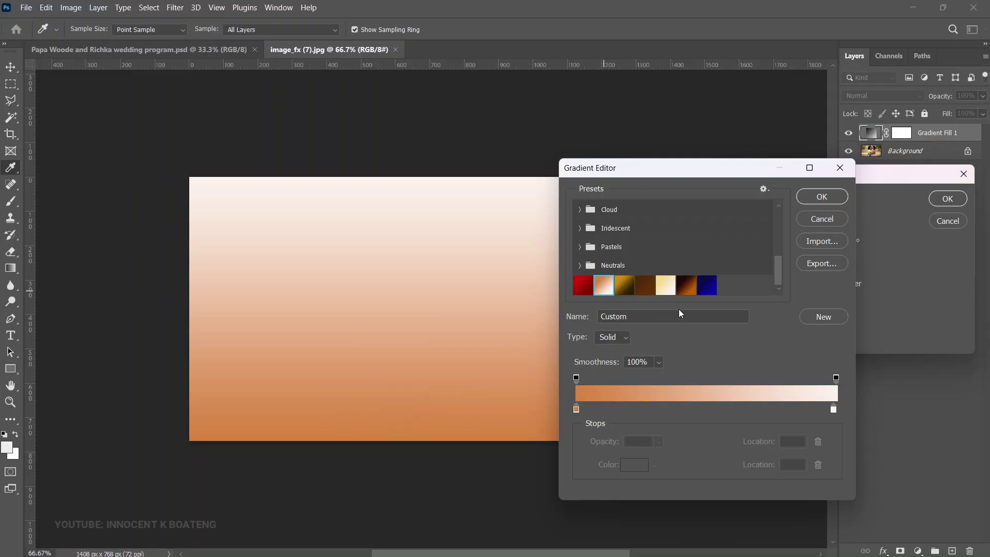
pyautogui.click(626, 289)
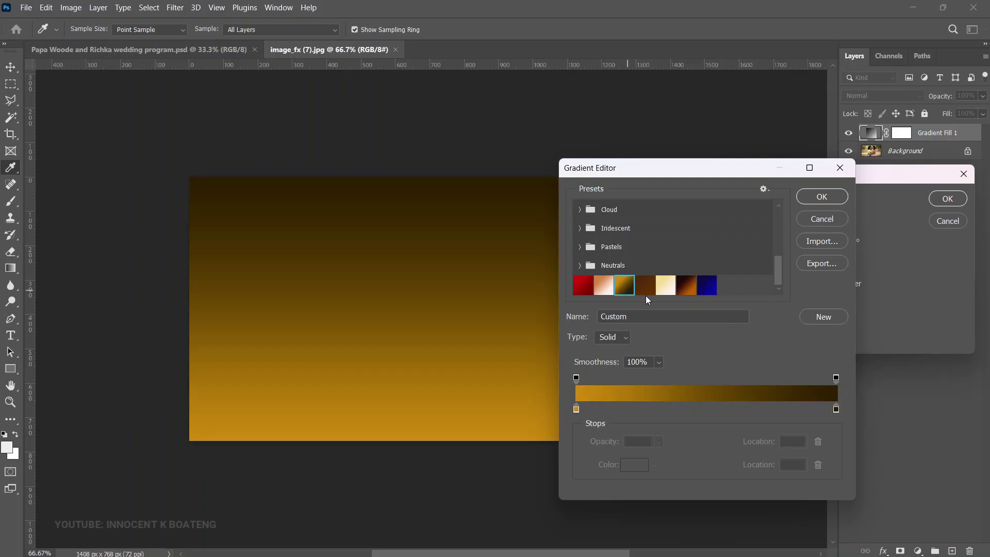
pyautogui.click(645, 289)
pyautogui.click(665, 290)
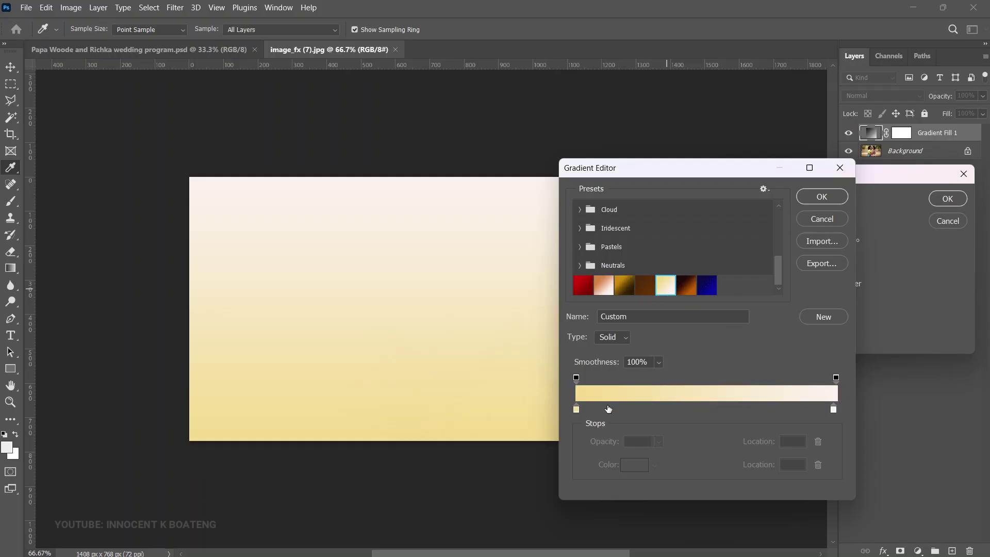
# Add a pink ff8989 colour stop at 49 and save the gradient as a new preset.
pyautogui.click(705, 408)
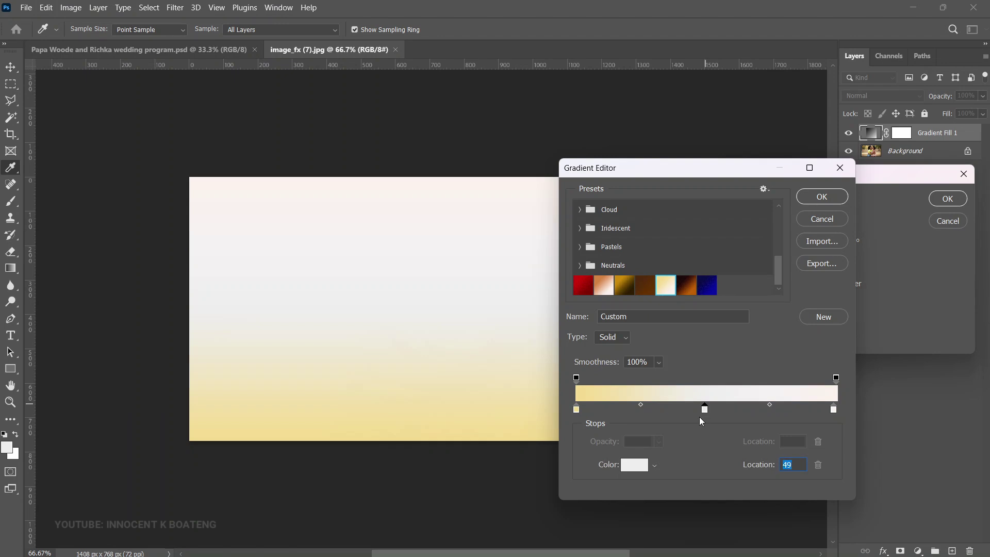
pyautogui.click(634, 465)
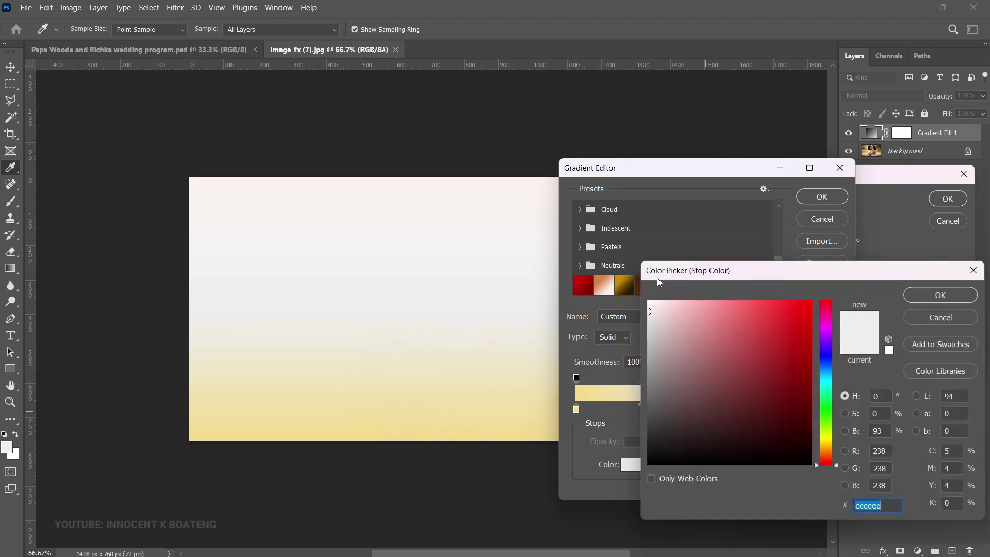
pyautogui.click(723, 301)
pyautogui.click(934, 303)
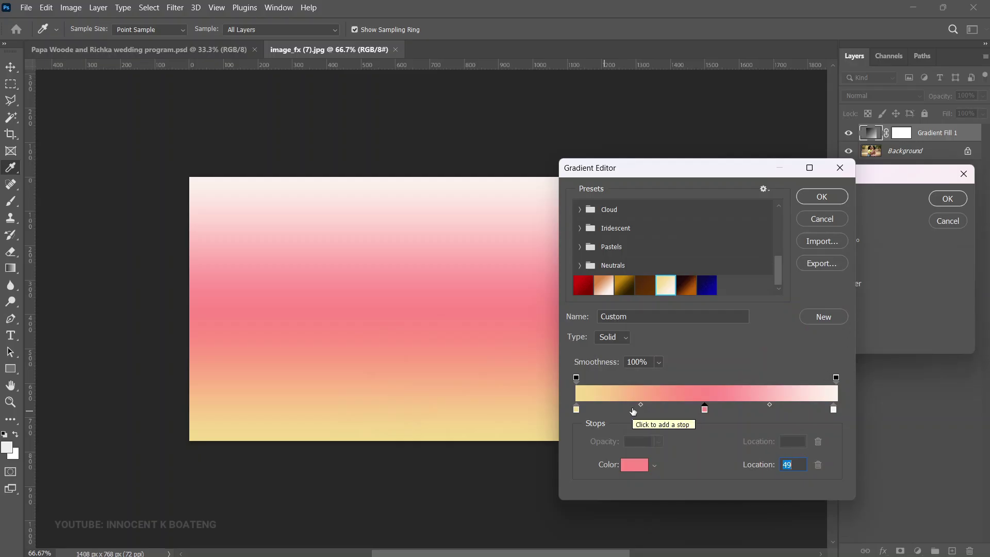
pyautogui.click(825, 321)
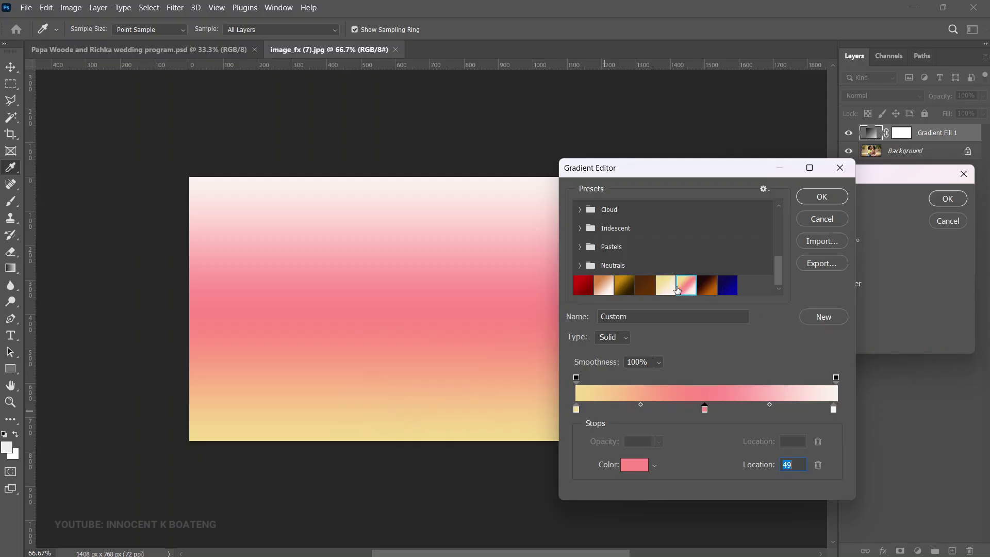
pyautogui.click(730, 257)
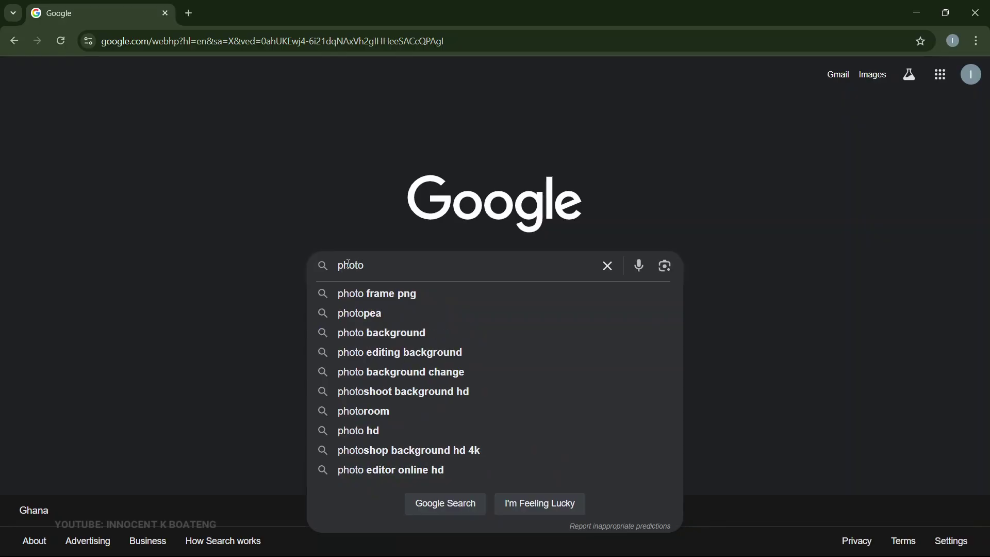
# Search Google for 'photoshop presets free download'.
pyautogui.write('shop gradien')
pyautogui.press('BackSpace')
pyautogui.press('BackSpace')
pyautogui.press('BackSpace')
pyautogui.press('BackSpace')
pyautogui.press('BackSpace')
pyautogui.press('BackSpace')
pyautogui.press('BackSpace')
pyautogui.write('pre')
pyautogui.press('BackSpace')
pyautogui.press('BackSpace')
pyautogui.press('BackSpace')
pyautogui.press('BackSpace')
pyautogui.press('BackSpace')
pyautogui.press('BackSpace')
pyautogui.press('BackSpace')
pyautogui.press('BackSpace')
pyautogui.press('BackSpace')
pyautogui.write('oshop preset')
pyautogui.press('Down')
pyautogui.press('Return')
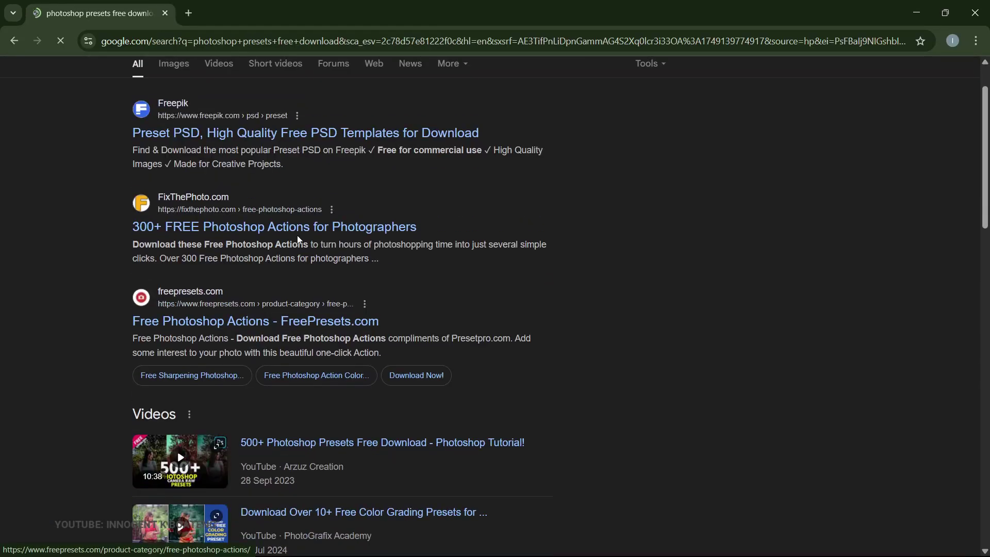
# Open the FixThePhoto '300+ FREE Photoshop Actions for Photographers' result.
pyautogui.scroll(-20, 340, 293)
pyautogui.scroll(15, 345, 309)
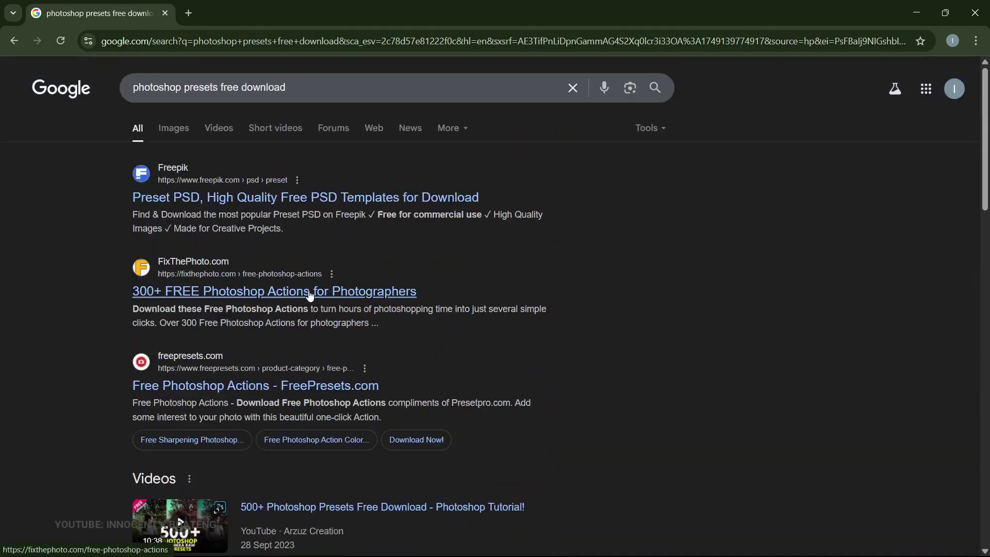
pyautogui.click(404, 291)
pyautogui.scroll(-10, 428, 354)
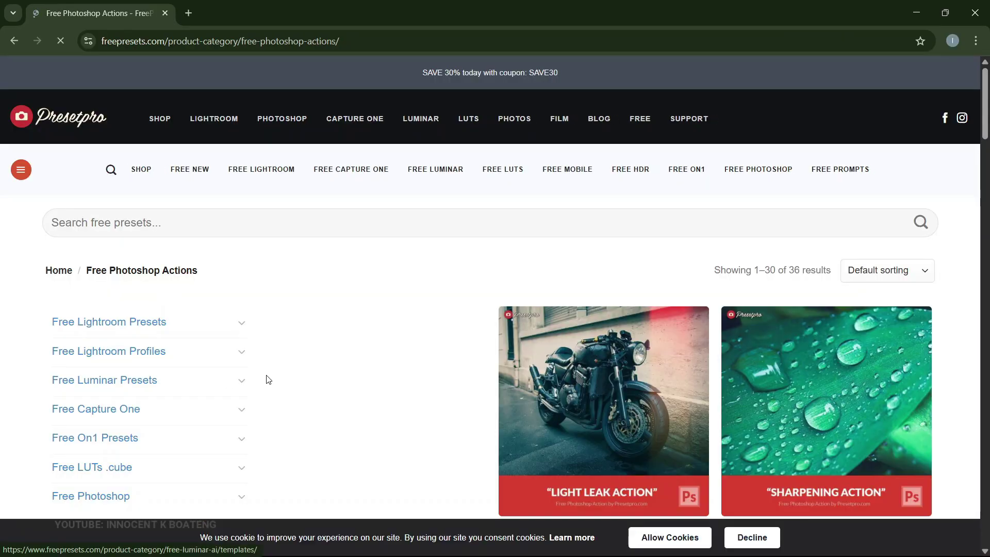
# Scroll through the FreePresets.com free actions like Film Wash, Light Leak and Sharpening.
pyautogui.scroll(-4, 265, 378)
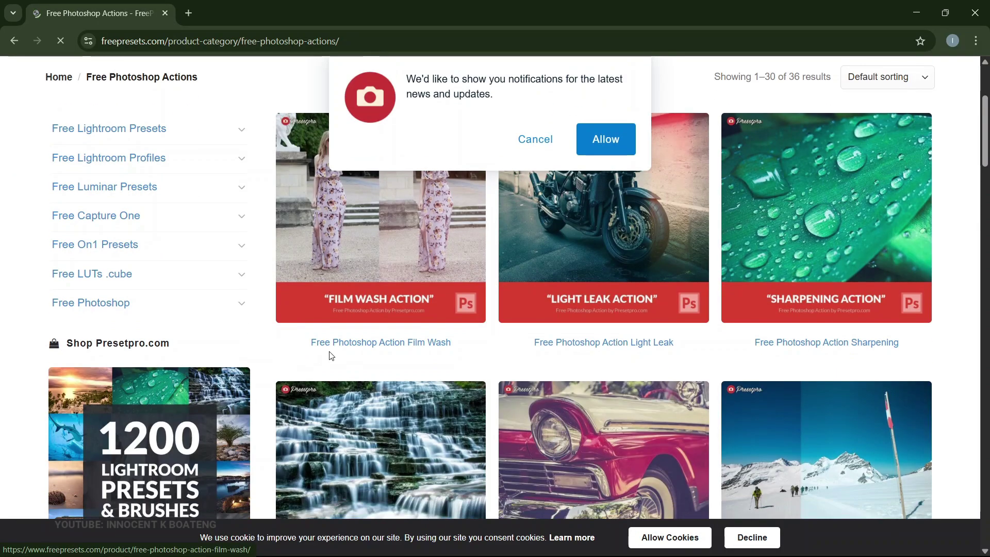
pyautogui.scroll(2, 331, 356)
pyautogui.scroll(-4, 331, 356)
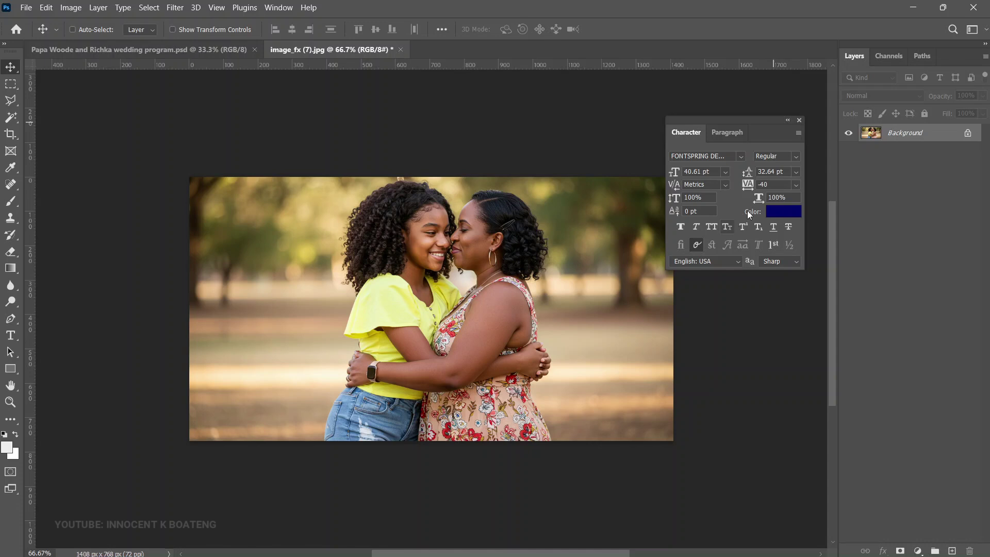
pyautogui.click(969, 133)
pyautogui.click(799, 120)
pyautogui.press('c')
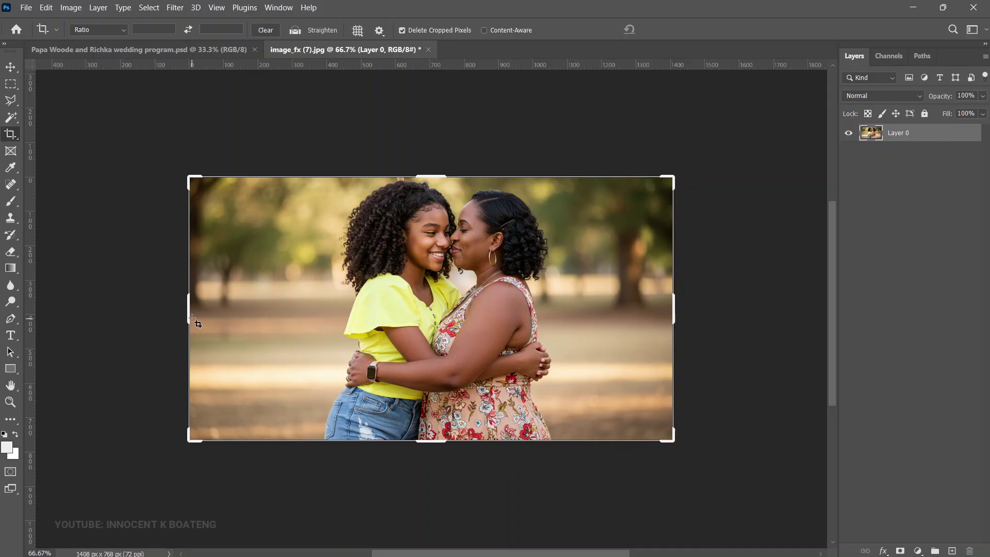
pyautogui.moveTo(188, 314); pyautogui.dragTo(230, 316)
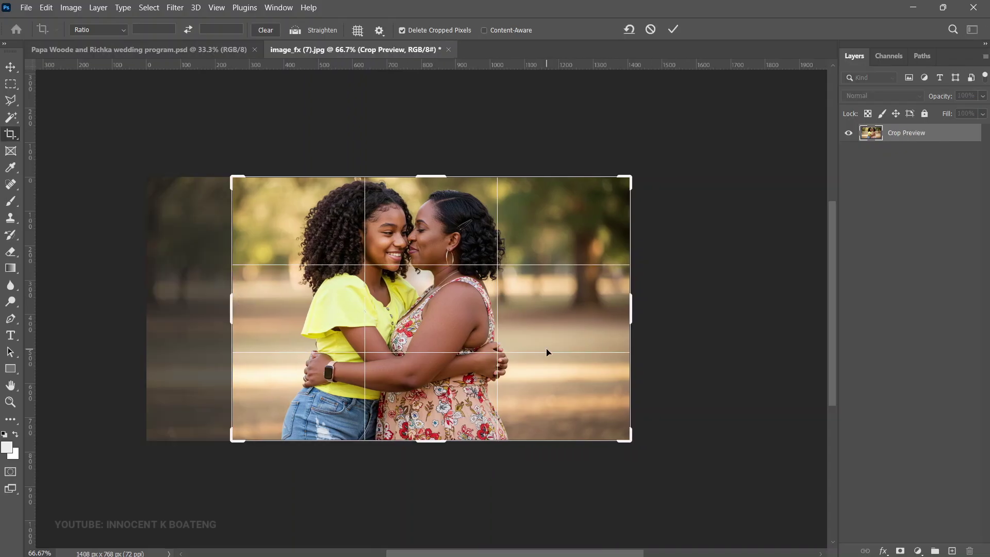
pyautogui.moveTo(630, 304); pyautogui.dragTo(591, 302)
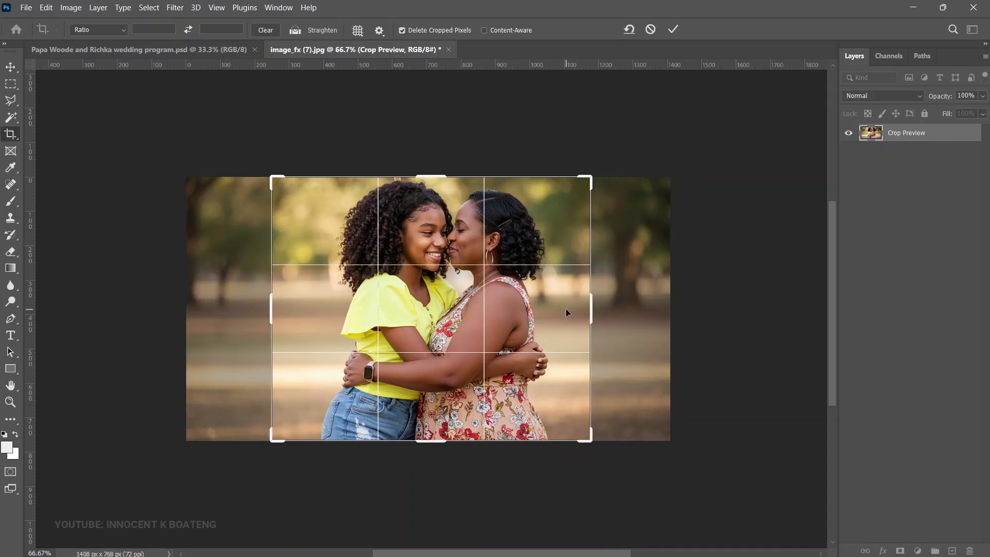
pyautogui.press('Return')
pyautogui.click(922, 551)
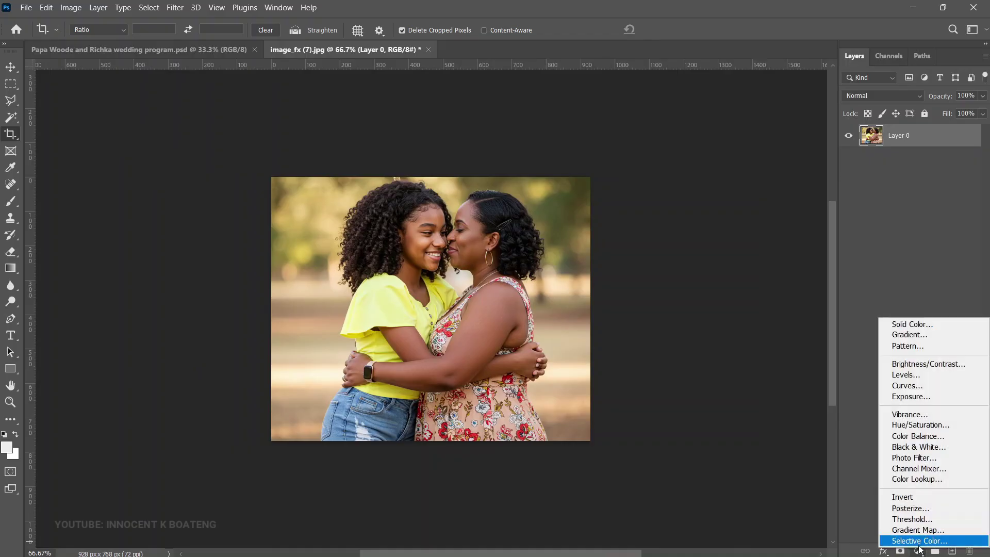
pyautogui.click(921, 417)
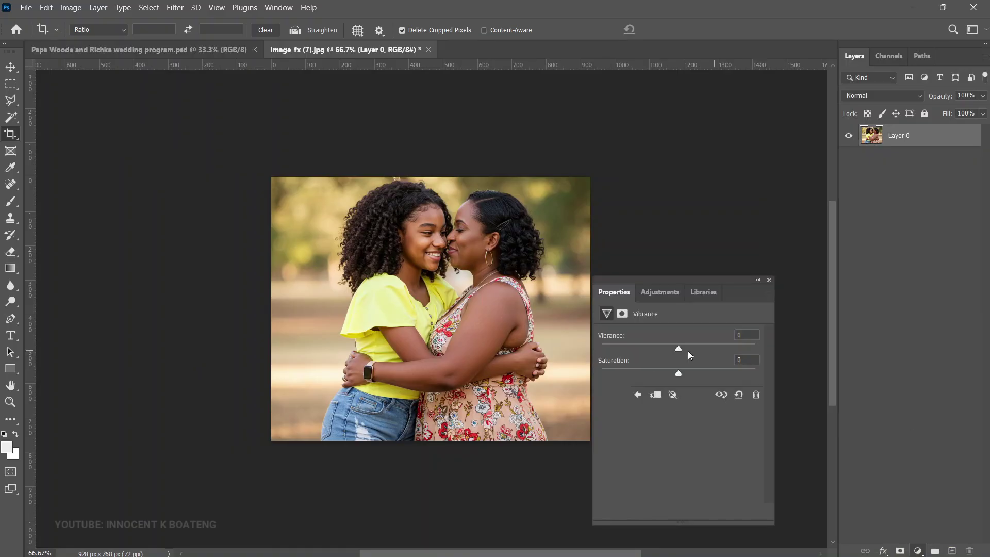
pyautogui.moveTo(682, 345); pyautogui.dragTo(686, 348)
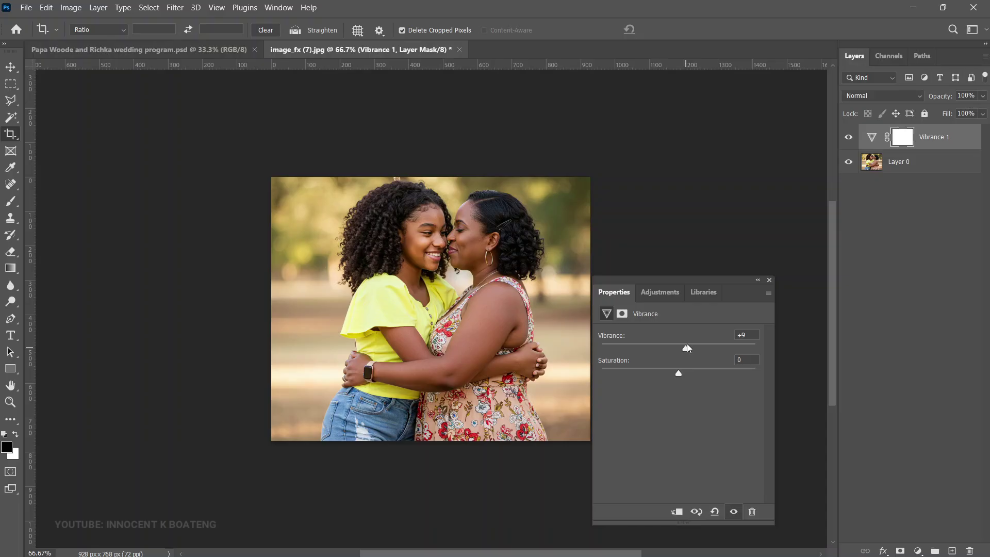
pyautogui.hotkey('ctrl', 'z')
pyautogui.hotkey('ctrl', 'z')
pyautogui.hotkey('ctrl', 'z')
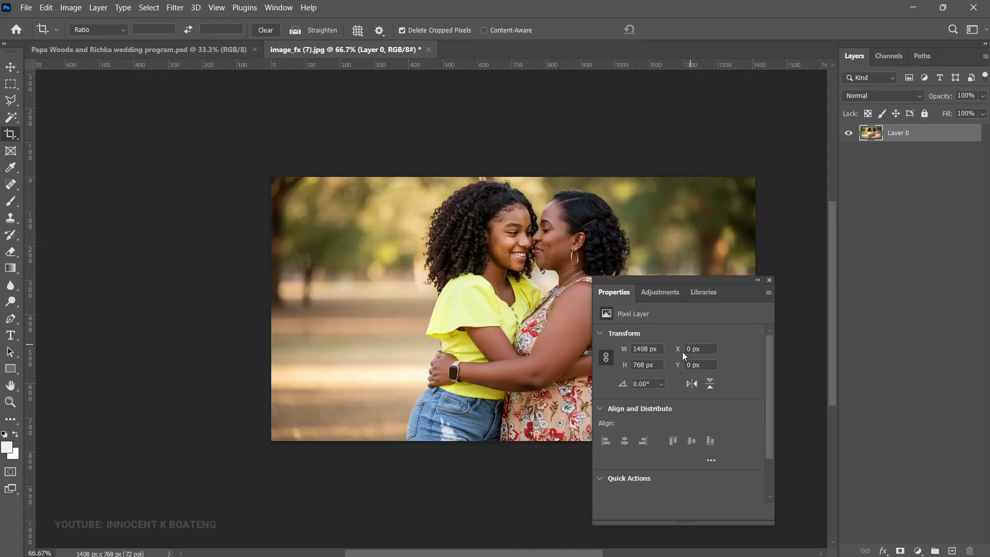
pyautogui.hotkey('ctrl', 'z')
# Show the Actions panel and collapse the ABBUZAE and Skin by SparkleStock sets.
pyautogui.click(769, 280)
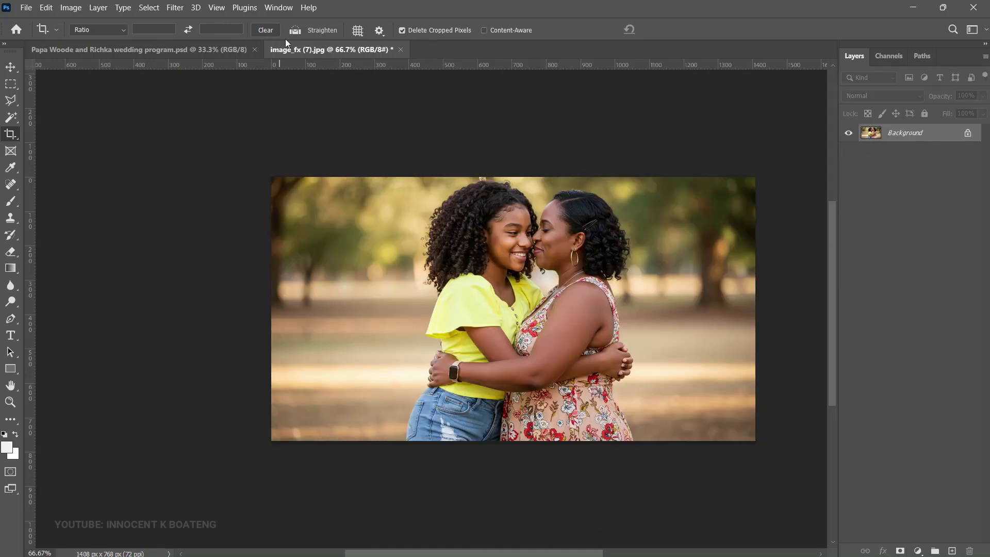
pyautogui.click(279, 7)
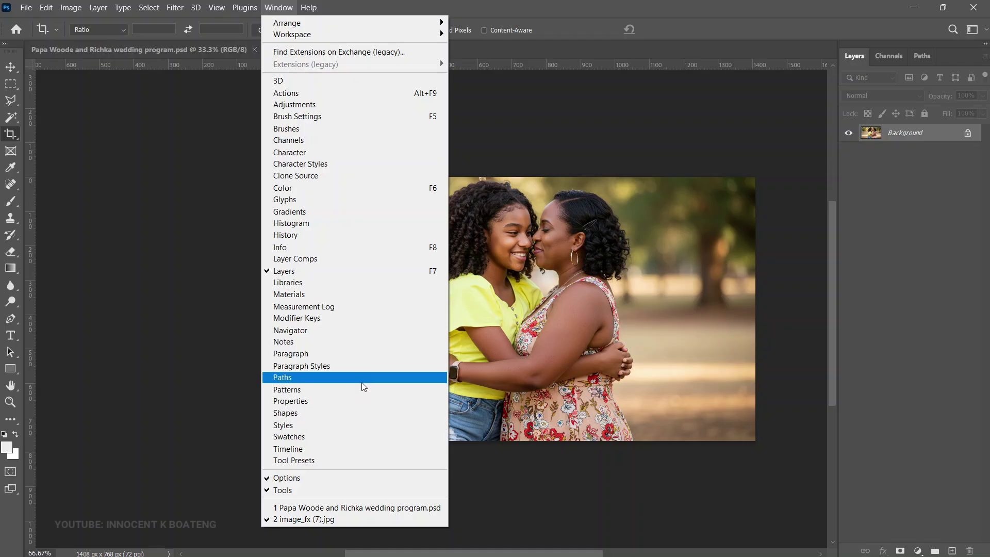
pyautogui.hotkey('alt', 'F9')
pyautogui.scroll(-5, 795, 206)
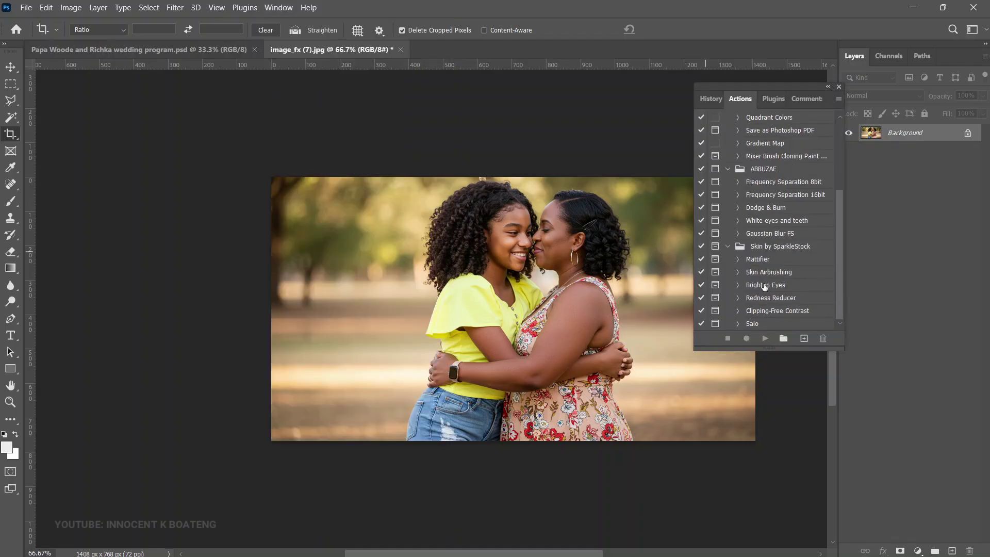
pyautogui.click(732, 169)
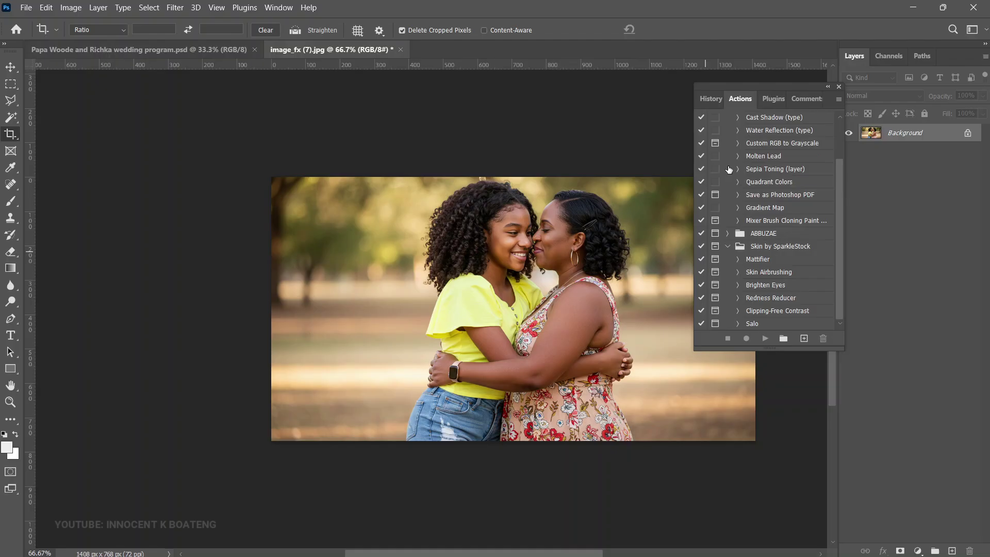
pyautogui.click(728, 251)
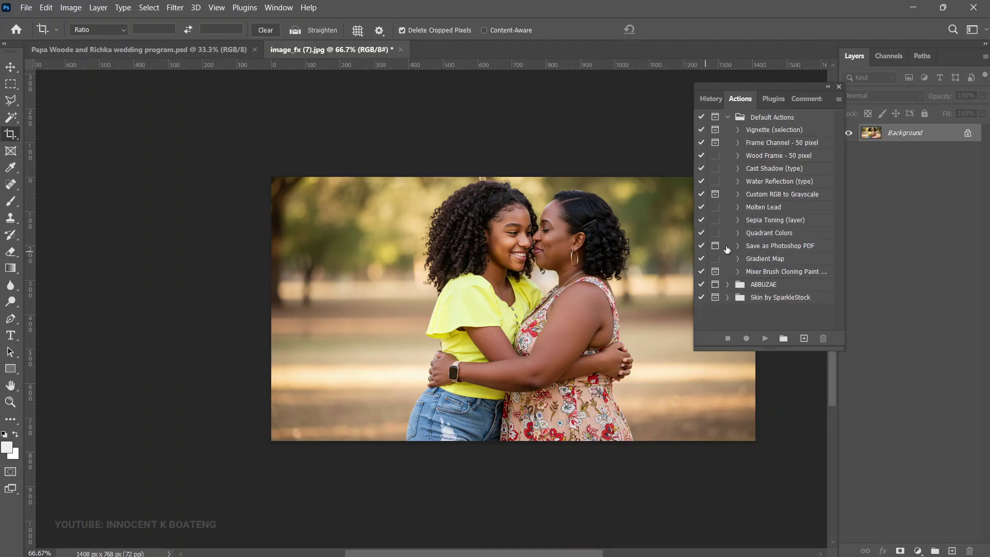
# Create a new action named 'image edit' and start recording it.
pyautogui.click(804, 340)
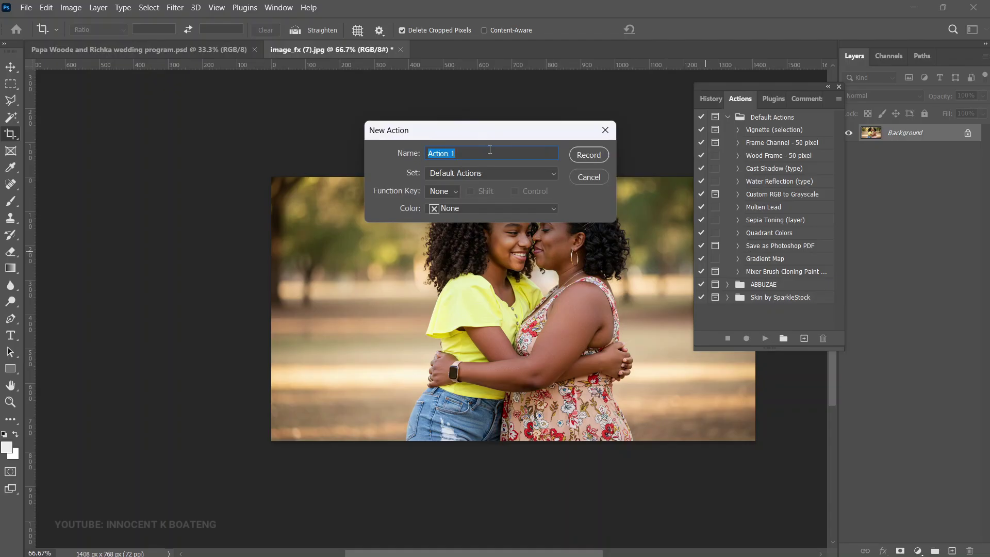
pyautogui.write('image de')
pyautogui.press('BackSpace')
pyautogui.press('BackSpace')
pyautogui.write('edit')
pyautogui.click(589, 154)
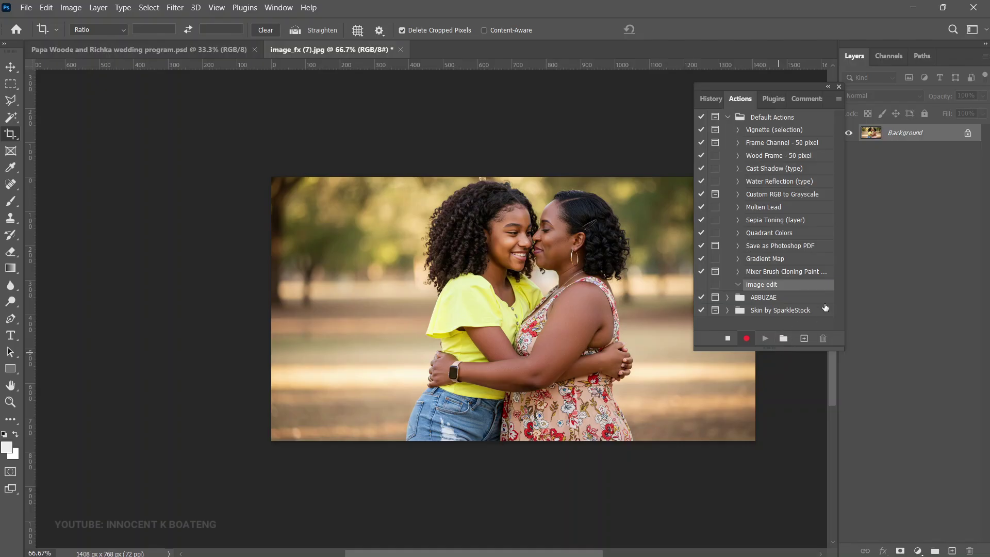
# Unlock the Background into Layer 0 and crop the photo around the two women.
pyautogui.click(968, 135)
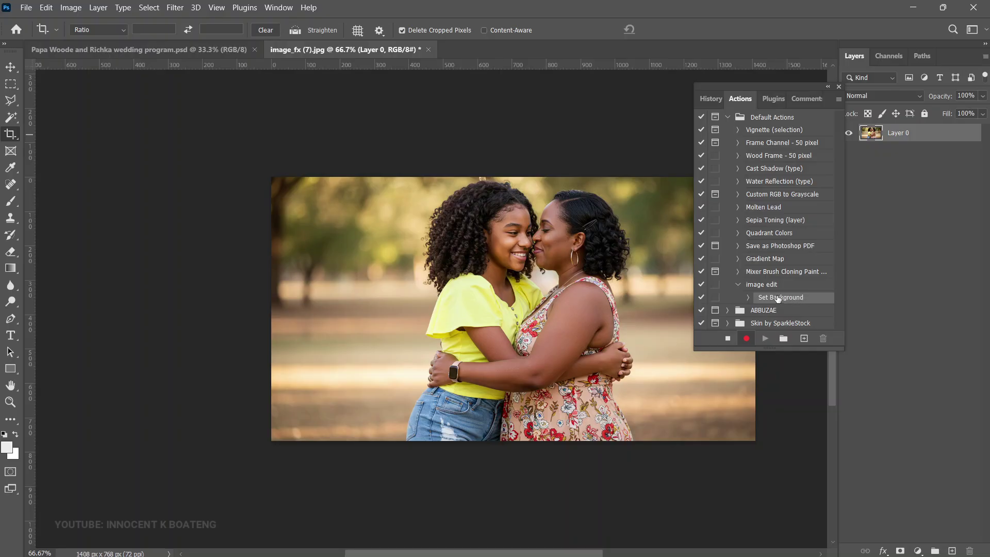
pyautogui.click(271, 317)
pyautogui.moveTo(268, 316); pyautogui.dragTo(323, 325)
pyautogui.moveTo(702, 308); pyautogui.dragTo(666, 287)
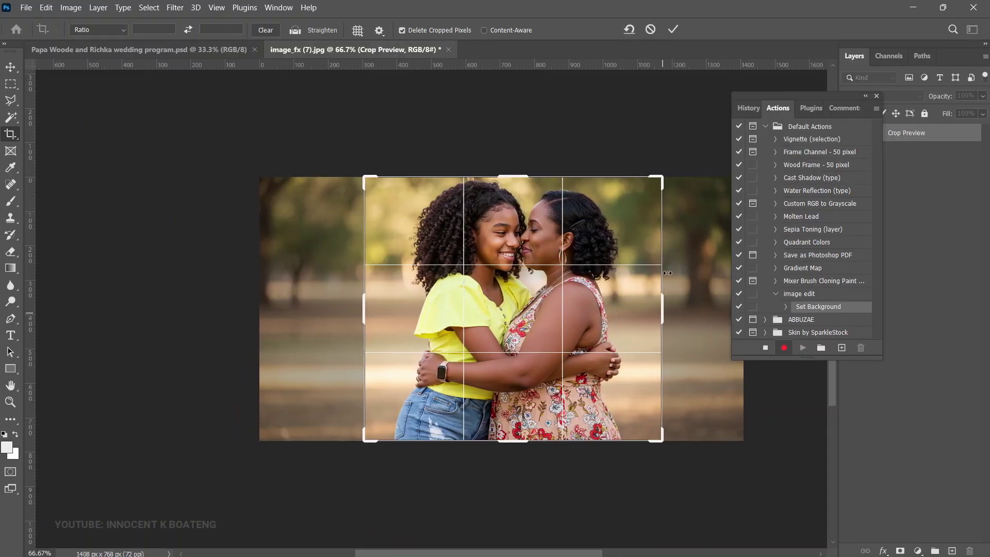
pyautogui.click(672, 30)
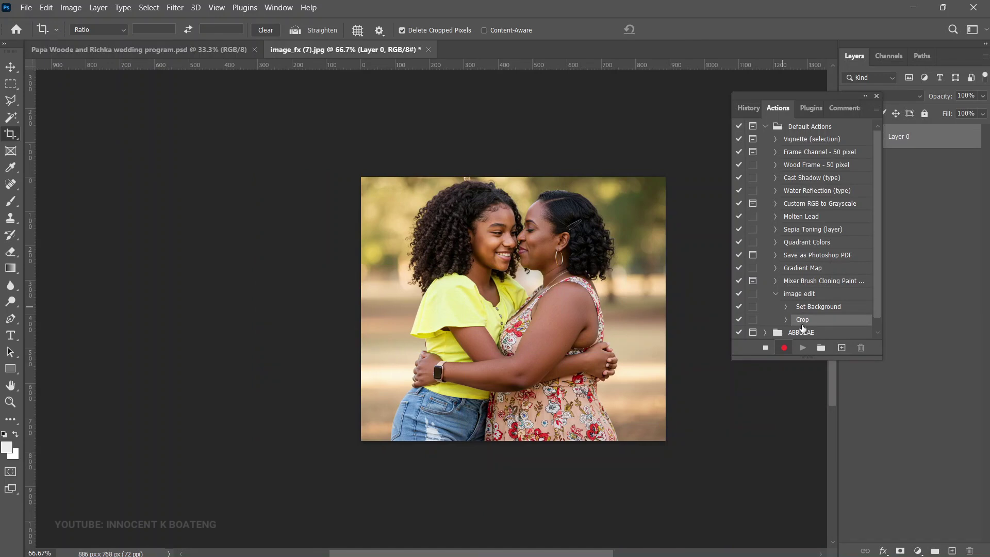
# Add a Vibrance adjustment layer set to +8.
pyautogui.click(918, 551)
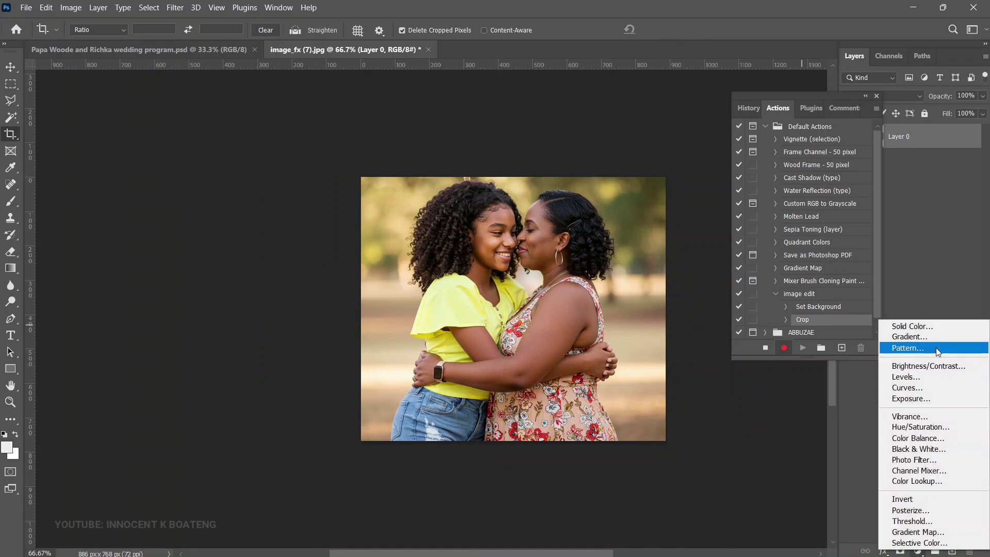
pyautogui.click(912, 416)
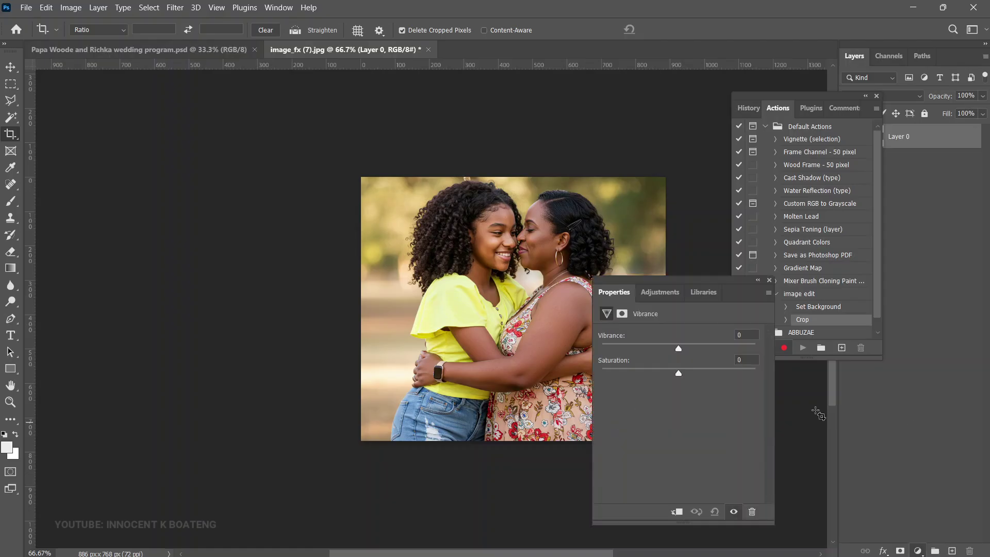
pyautogui.moveTo(679, 349); pyautogui.dragTo(685, 349)
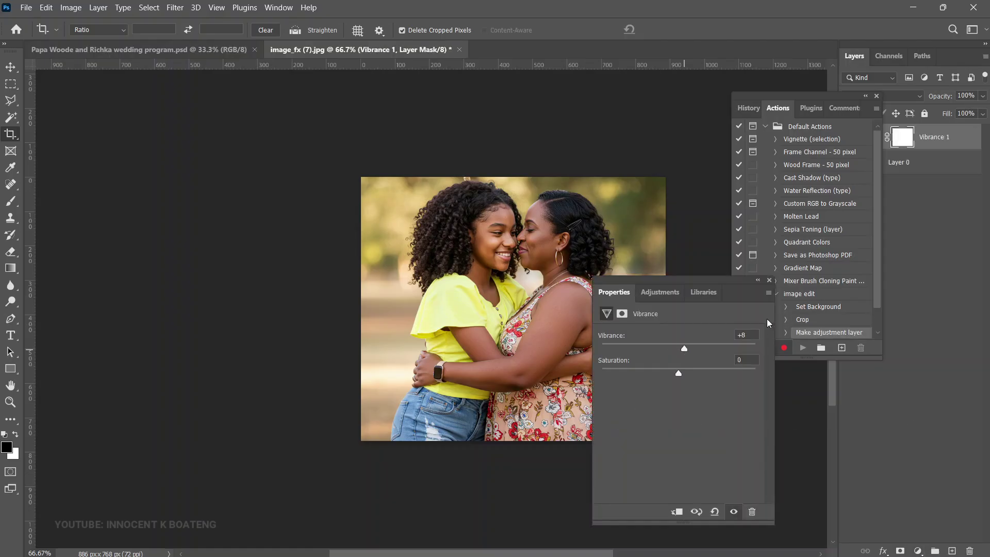
pyautogui.click(769, 280)
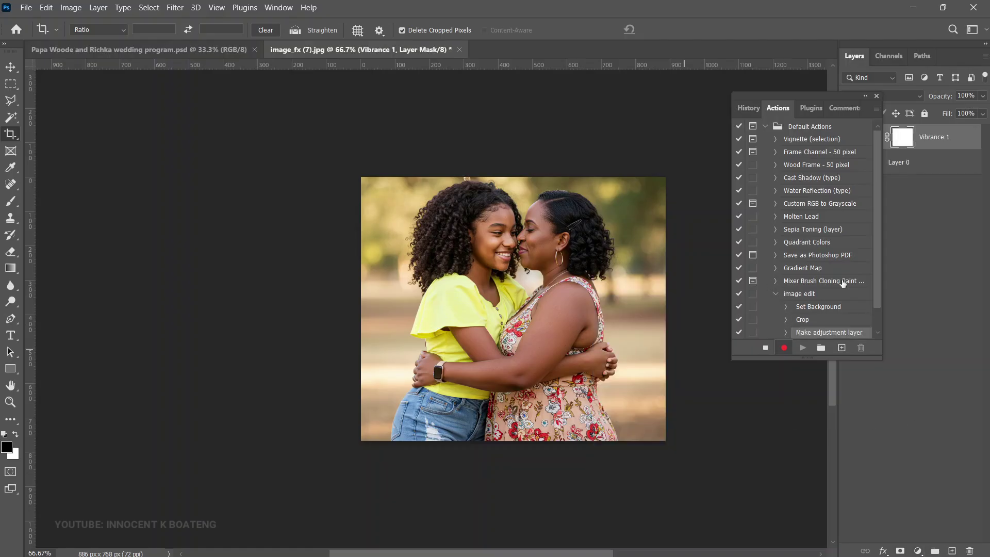
pyautogui.scroll(-2, 843, 283)
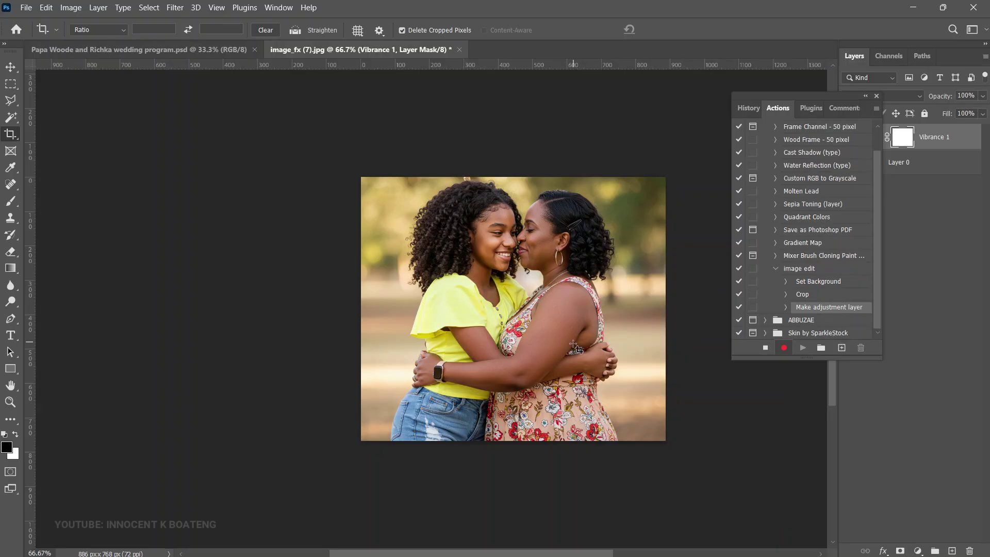
pyautogui.scroll(1, 577, 342)
# Stop recording and collapse the image edit action's steps.
pyautogui.press('v')
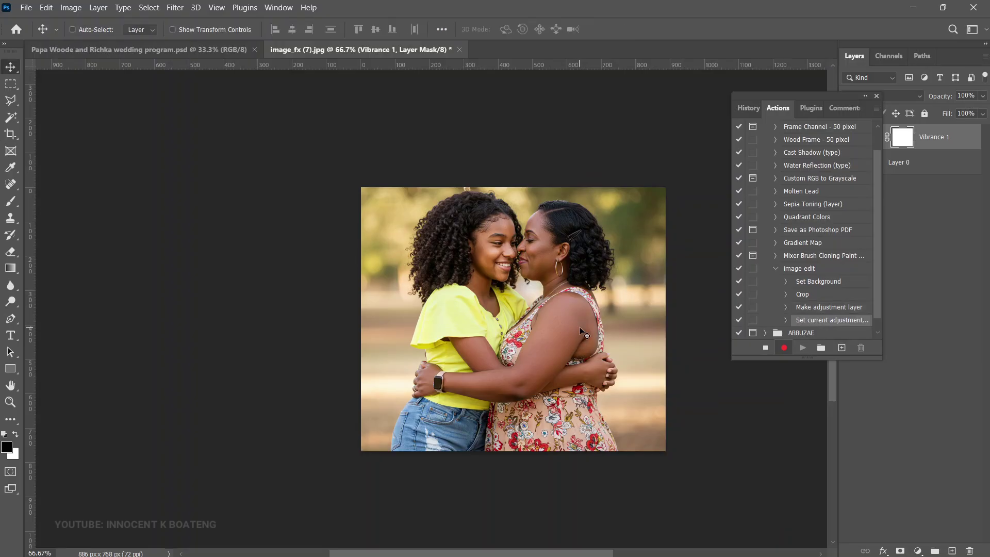
pyautogui.scroll(1, 582, 338)
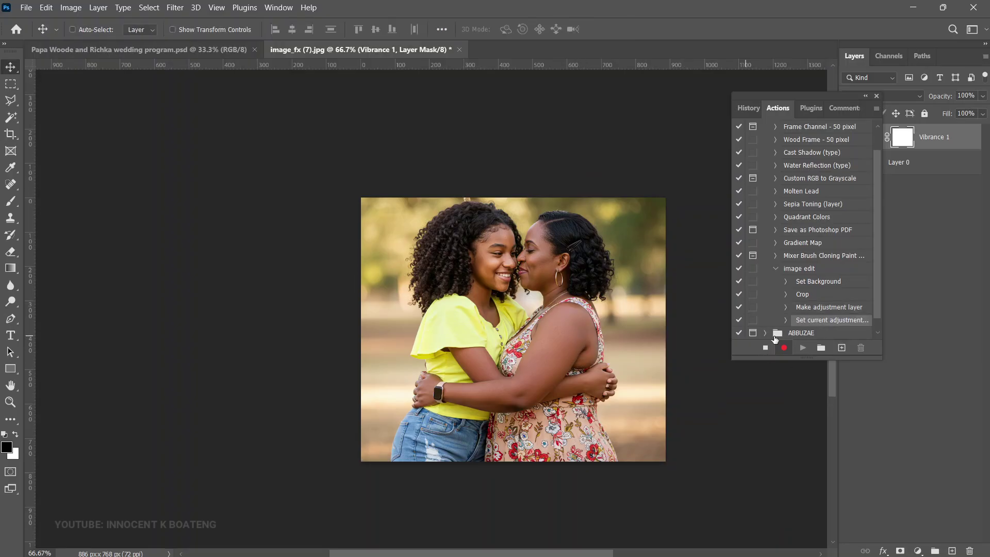
pyautogui.click(766, 349)
pyautogui.scroll(-1, 800, 287)
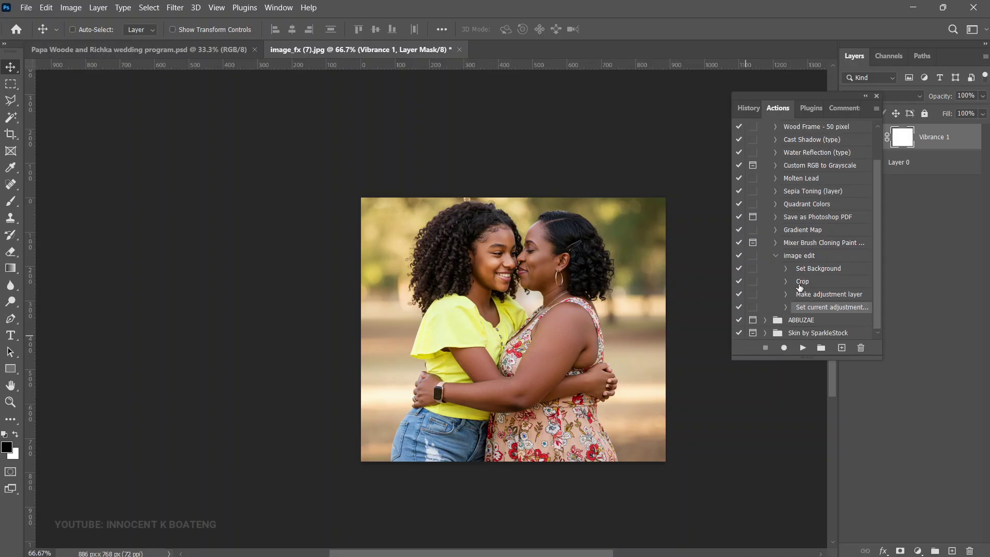
pyautogui.click(776, 256)
pyautogui.scroll(2, 588, 336)
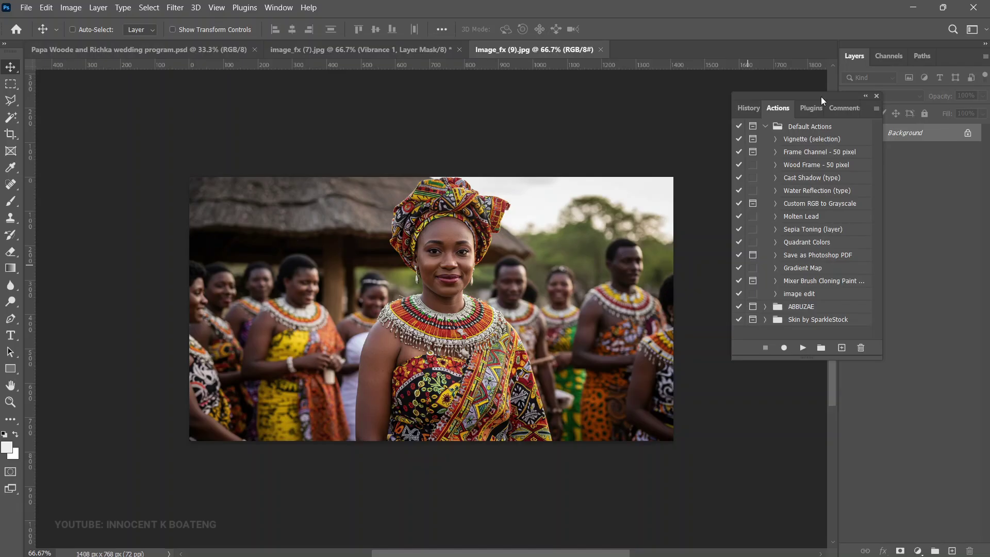
# Turn on dialogs for every image edit step and play the action on the headwrap portrait.
pyautogui.moveTo(822, 97); pyautogui.dragTo(760, 93)
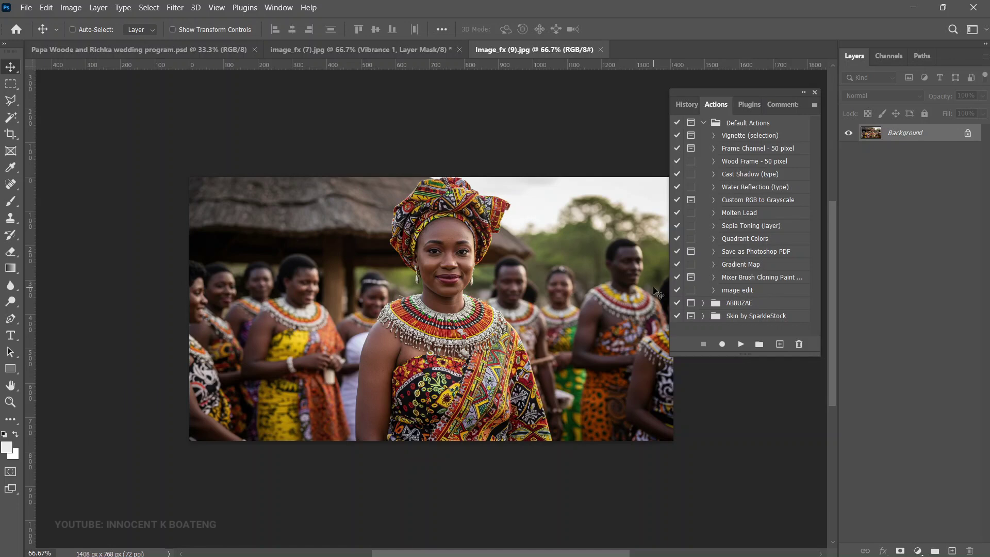
pyautogui.click(691, 289)
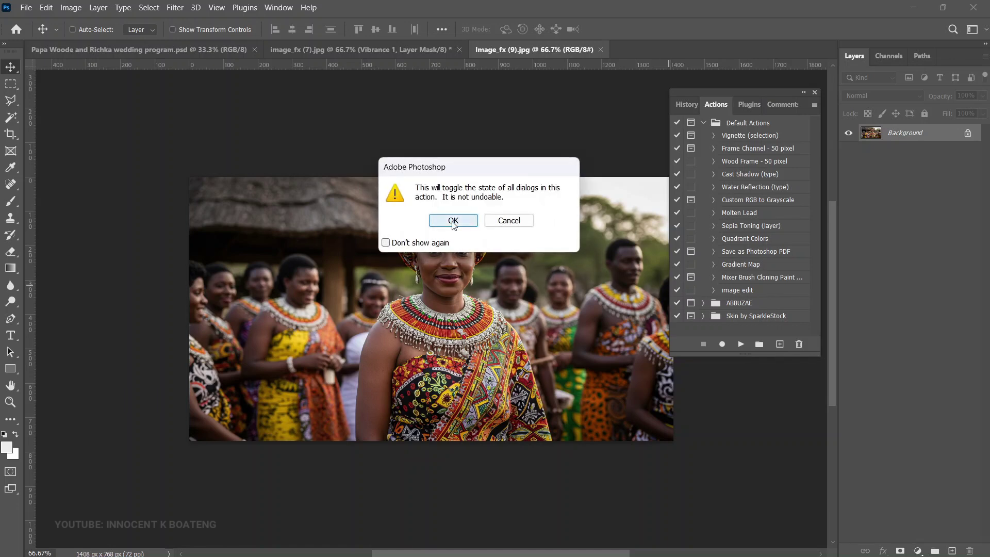
pyautogui.click(457, 220)
pyautogui.click(736, 292)
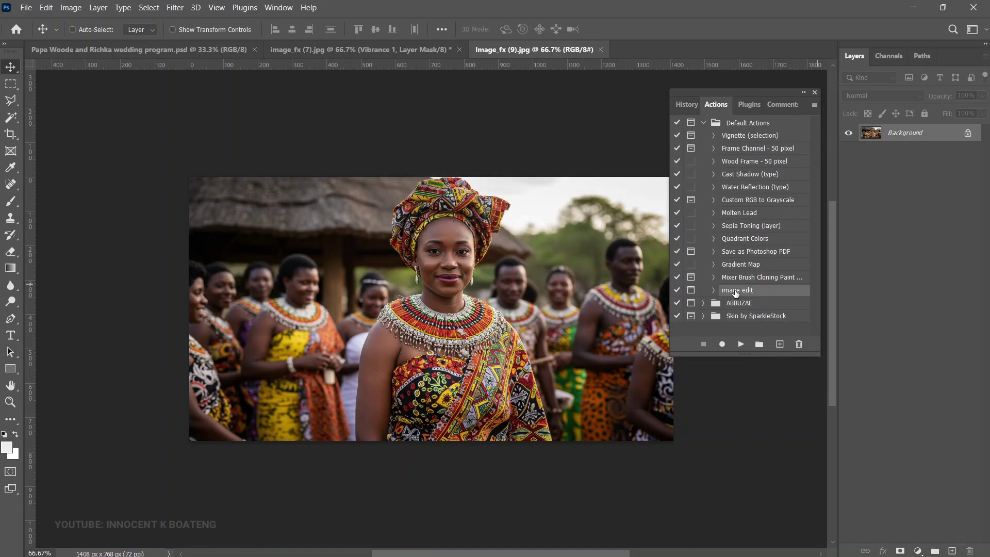
pyautogui.click(742, 344)
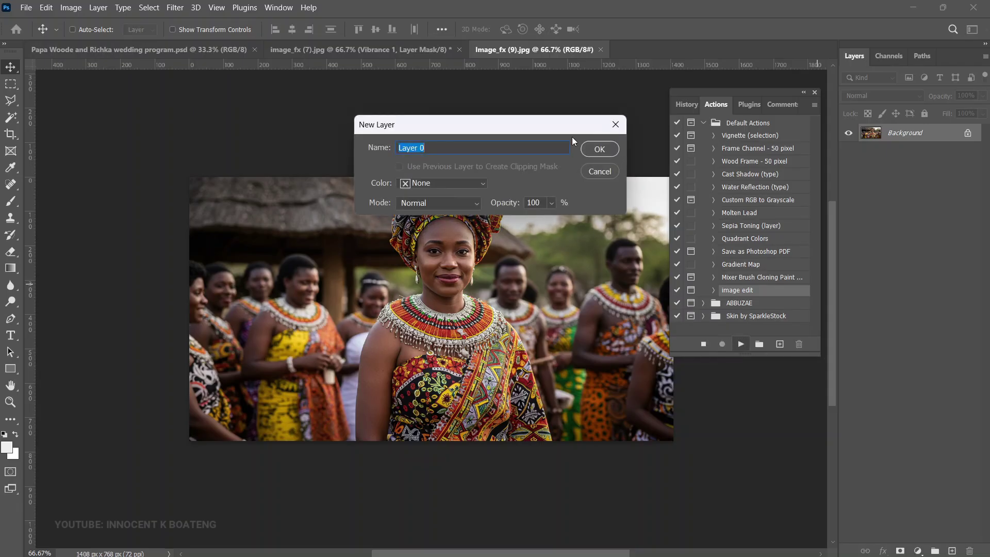
# Accept the Layer 0 and Vibrance 1 names, apply the crop, and confirm the Vibrance setting.
pyautogui.click(593, 149)
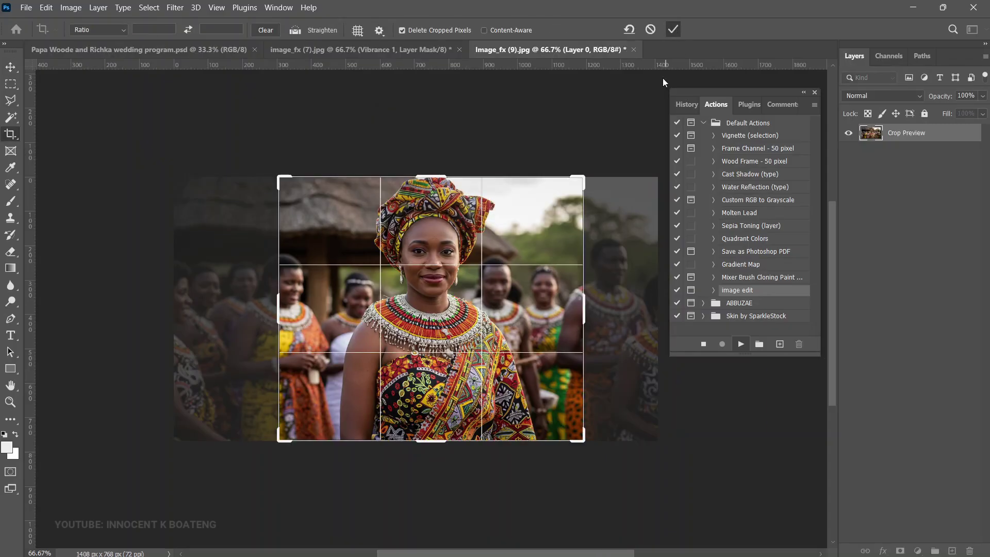
pyautogui.click(673, 29)
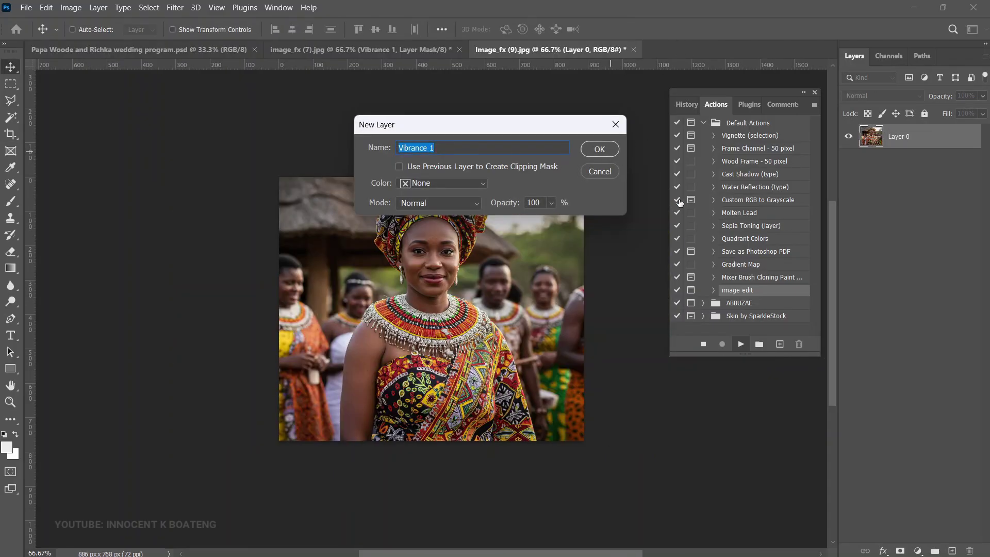
pyautogui.click(600, 149)
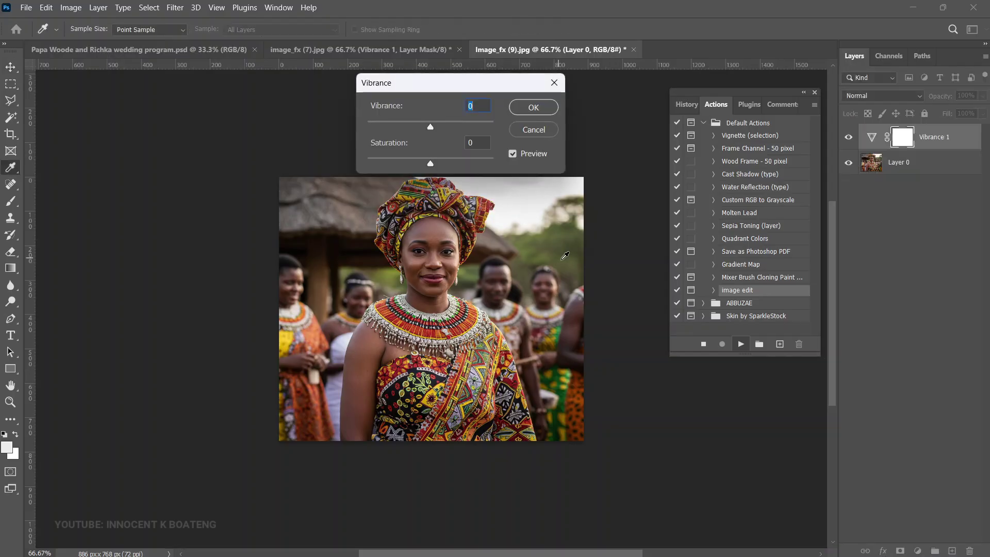
pyautogui.moveTo(431, 127)
pyautogui.mouseDown()
pyautogui.moveTo(444, 127)
pyautogui.moveTo(412, 125)
pyautogui.moveTo(449, 128)
pyautogui.mouseUp()
pyautogui.click(534, 108)
pyautogui.press('Return')
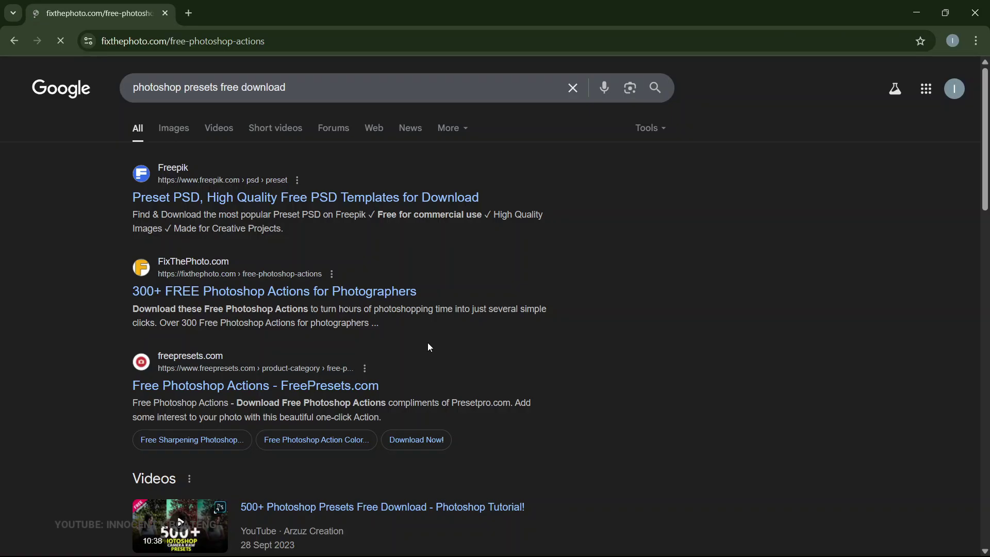
# Browse FixThePhoto's free action pack cards, then open Photoshop's Actions panel options menu.
pyautogui.scroll(-9, 429, 351)
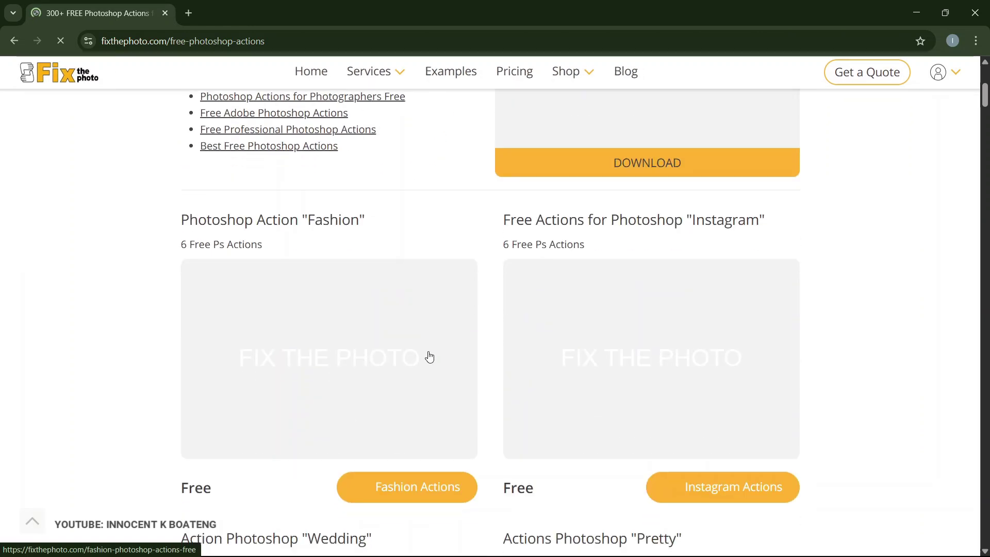
pyautogui.scroll(-10, 430, 360)
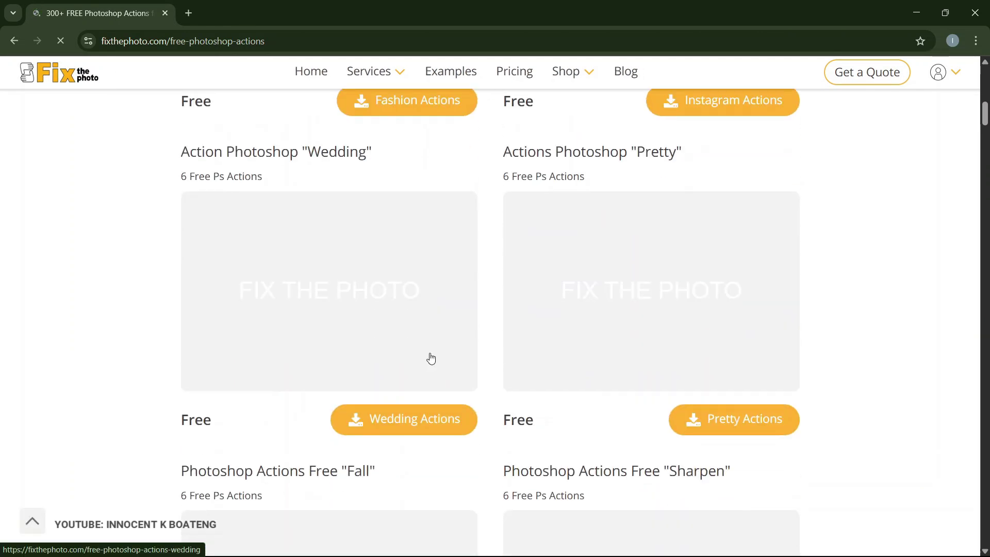
pyautogui.scroll(-4, 431, 357)
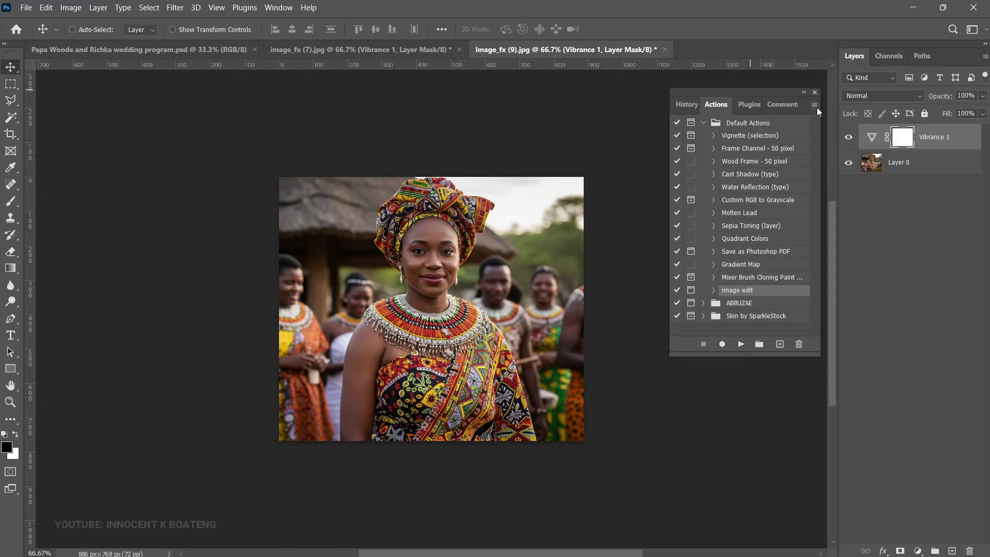
pyautogui.click(815, 105)
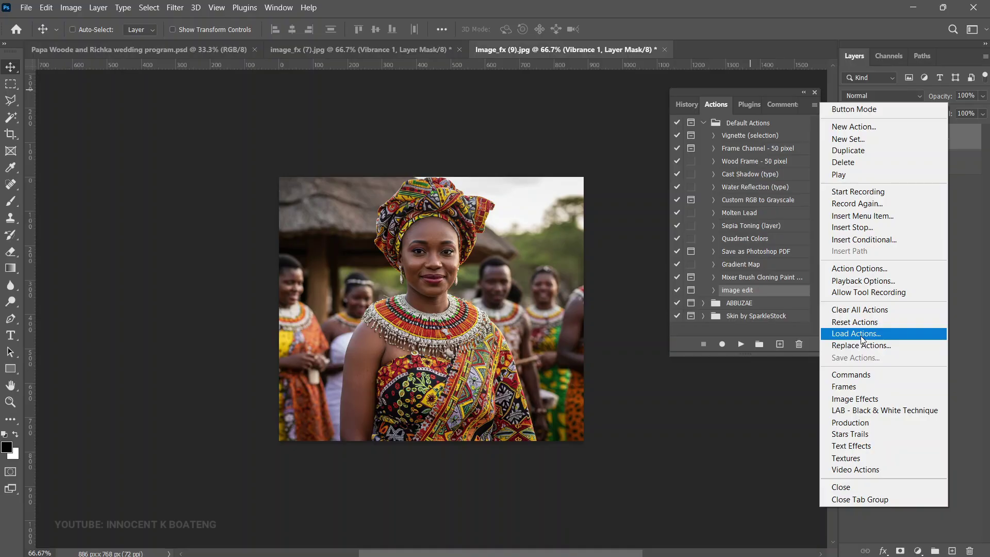
# Bring up Load Actions on the Downloads folder, then close it without loading a file.
pyautogui.click(851, 327)
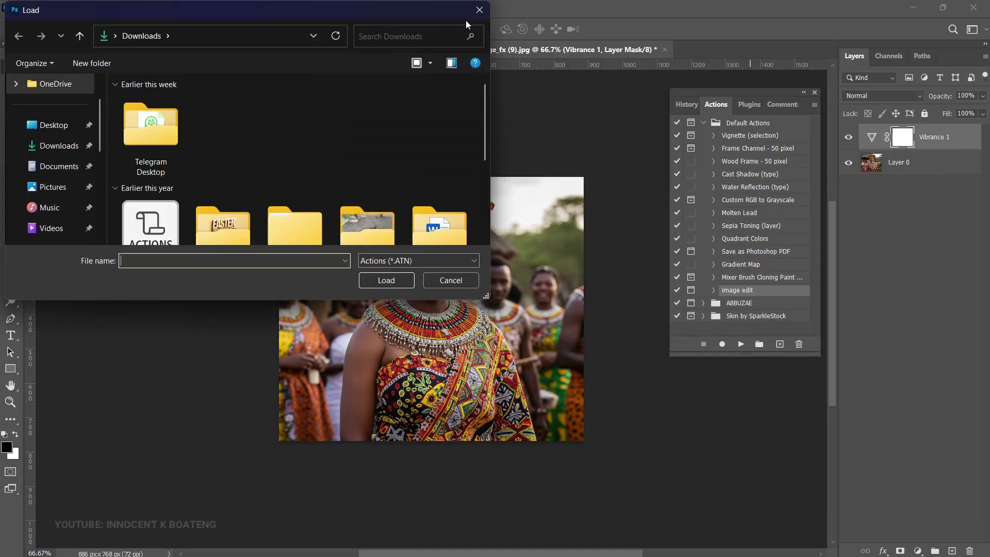
pyautogui.scroll(-3, 281, 184)
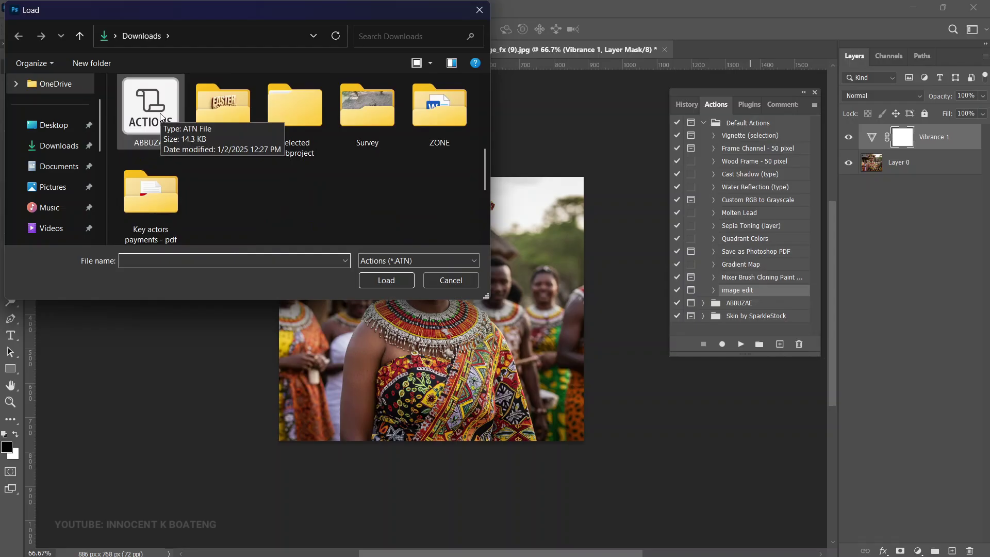
pyautogui.click(480, 10)
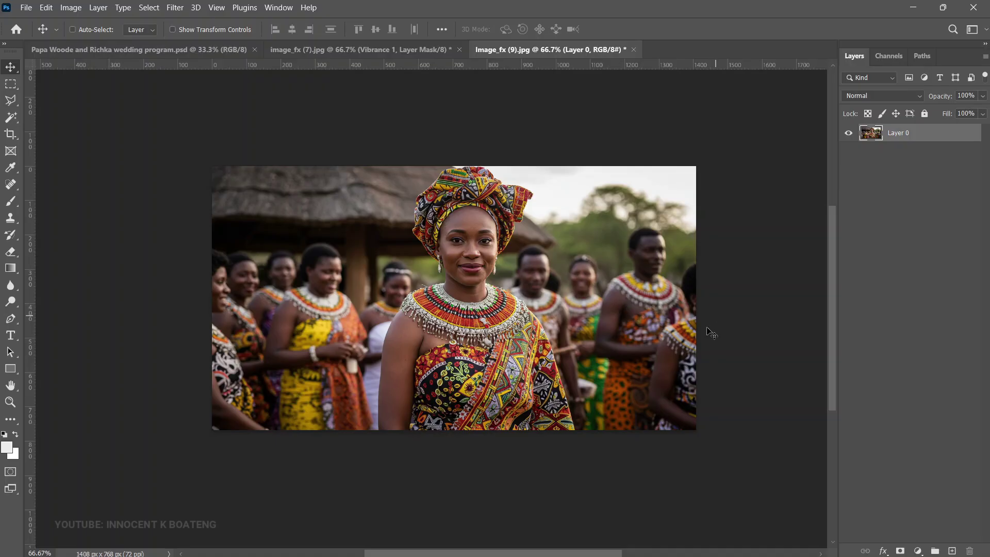
pyautogui.scroll(1, 593, 310)
pyautogui.click(46, 8)
pyautogui.click(46, 7)
pyautogui.click(46, 7)
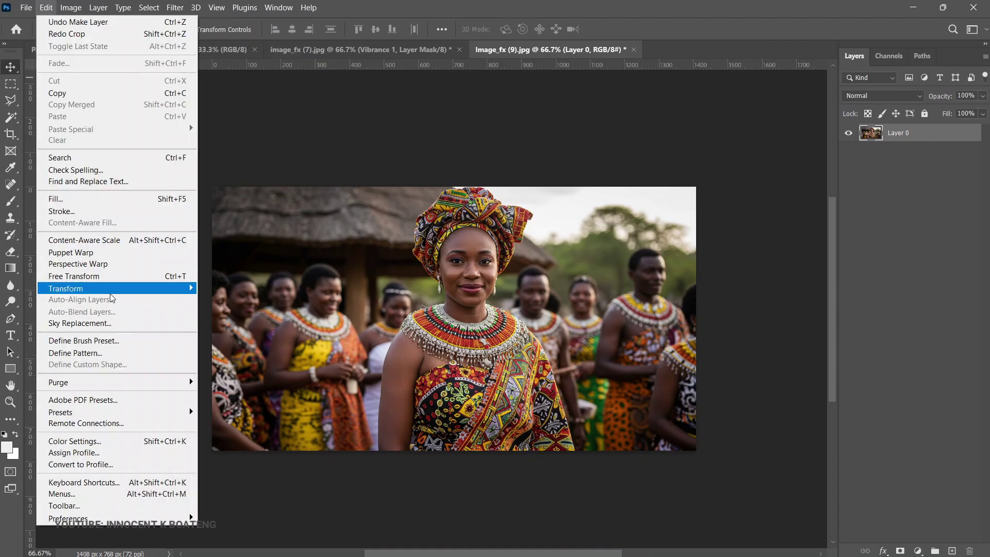
pyautogui.moveTo(111, 289)
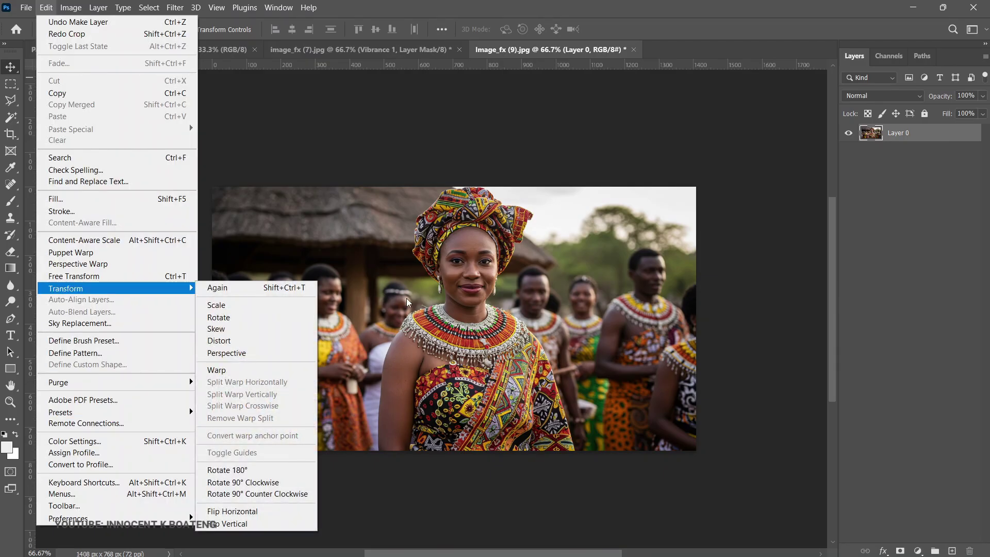
pyautogui.click(406, 298)
pyautogui.hotkey('ctrl', 't')
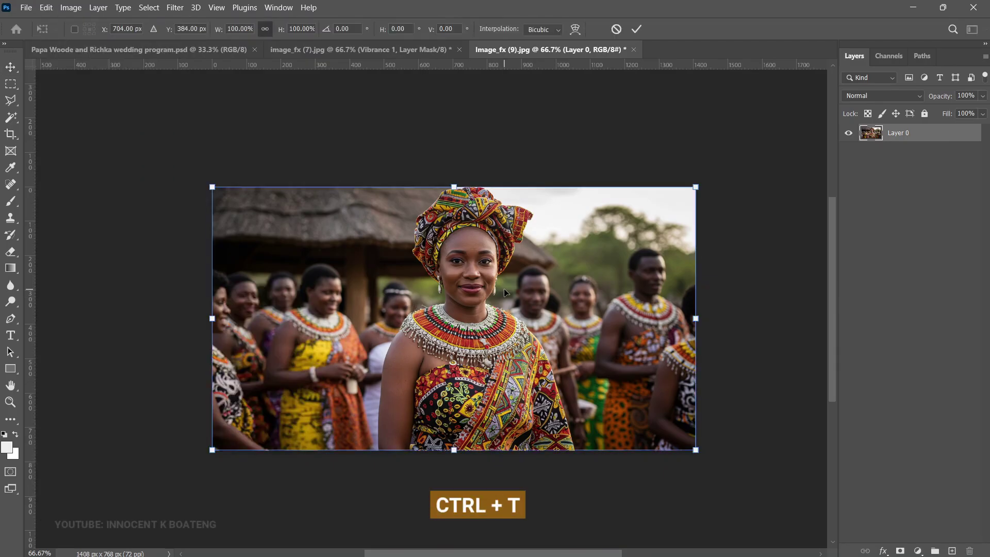
pyautogui.press('Return')
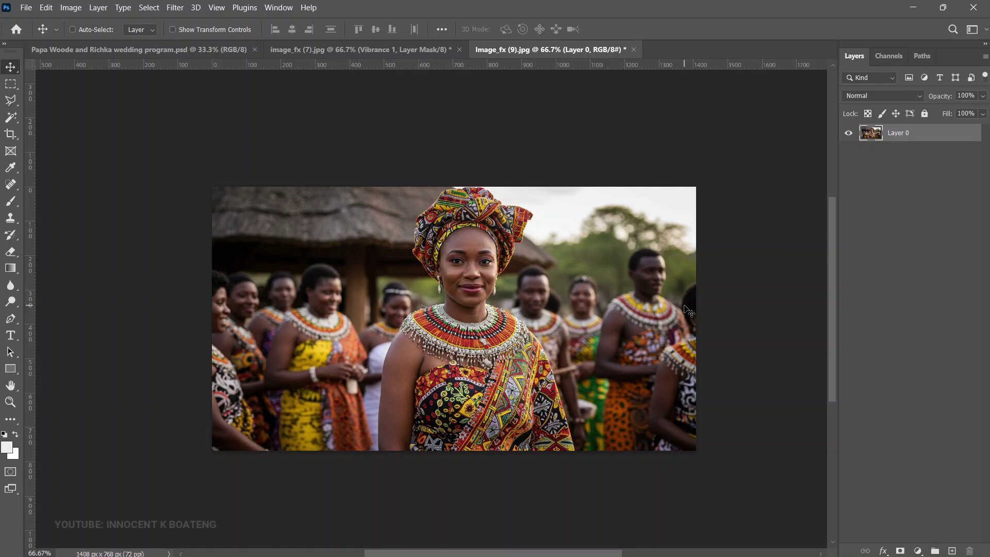
pyautogui.rightClick(930, 136)
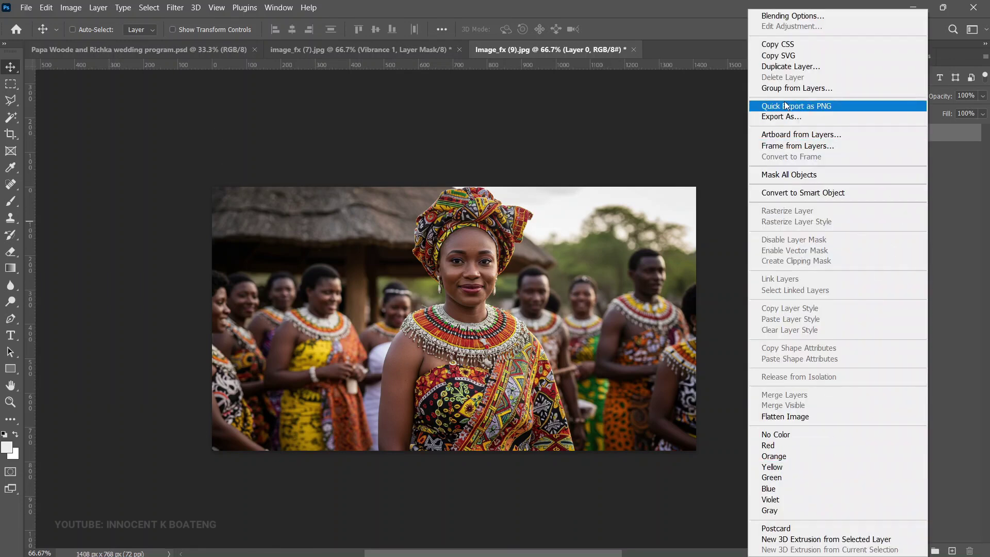
pyautogui.click(806, 68)
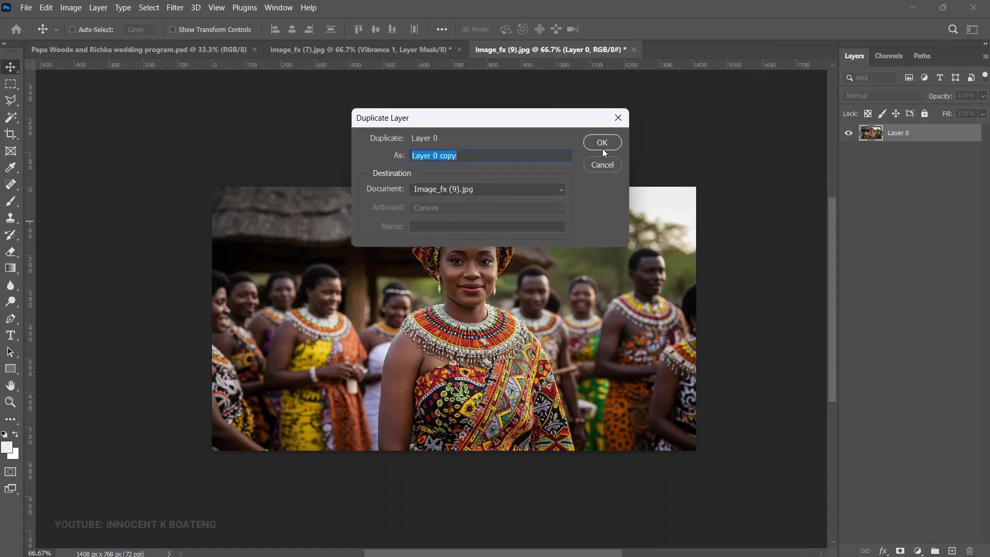
pyautogui.click(604, 165)
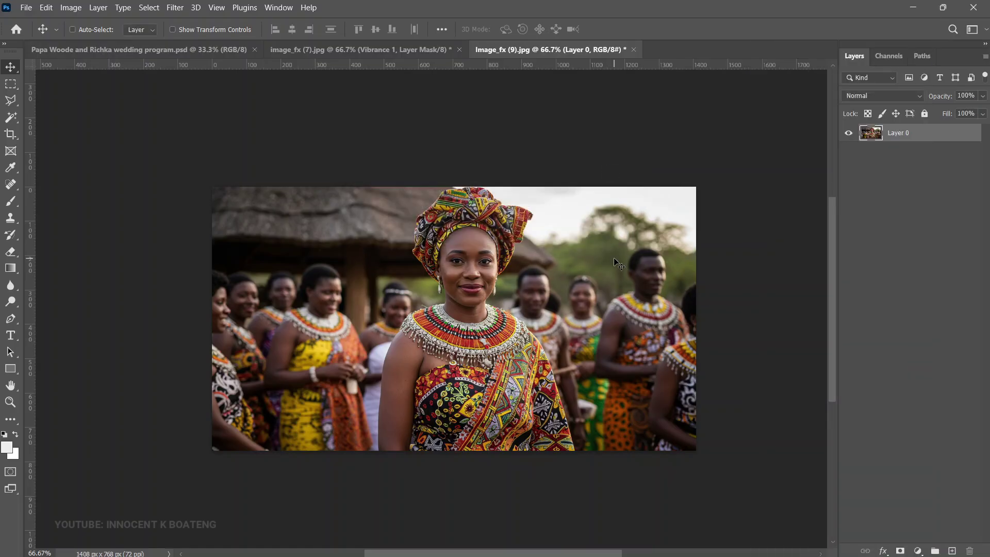
pyautogui.hotkey('ctrl', 'j')
pyautogui.hotkey('ctrl', 'z')
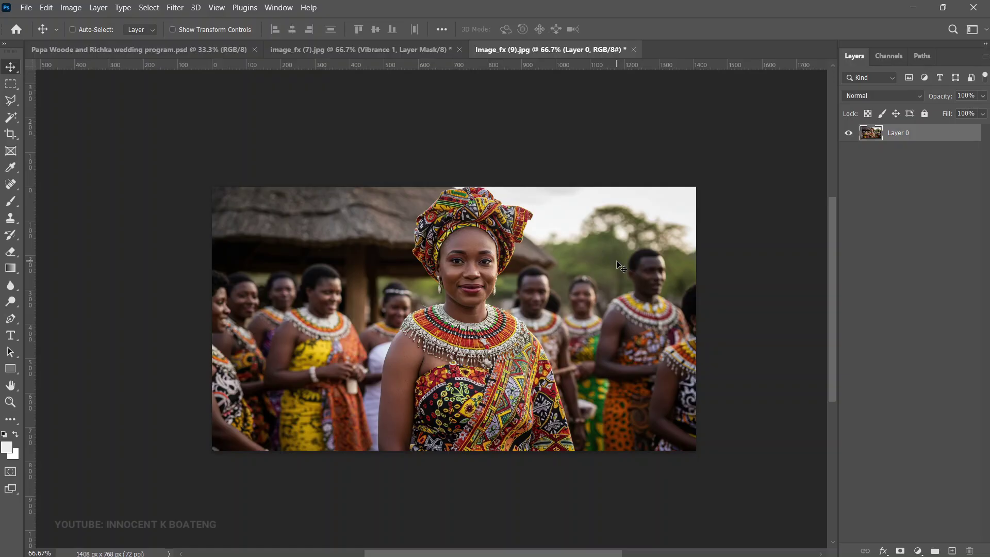
pyautogui.click(27, 8)
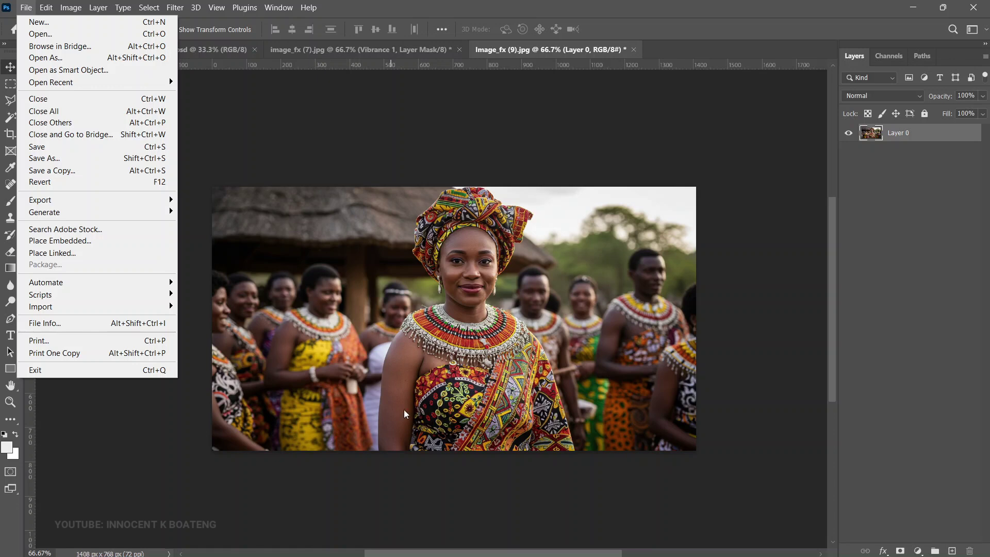
pyautogui.click(571, 369)
pyautogui.hotkey('ctrl', 'w')
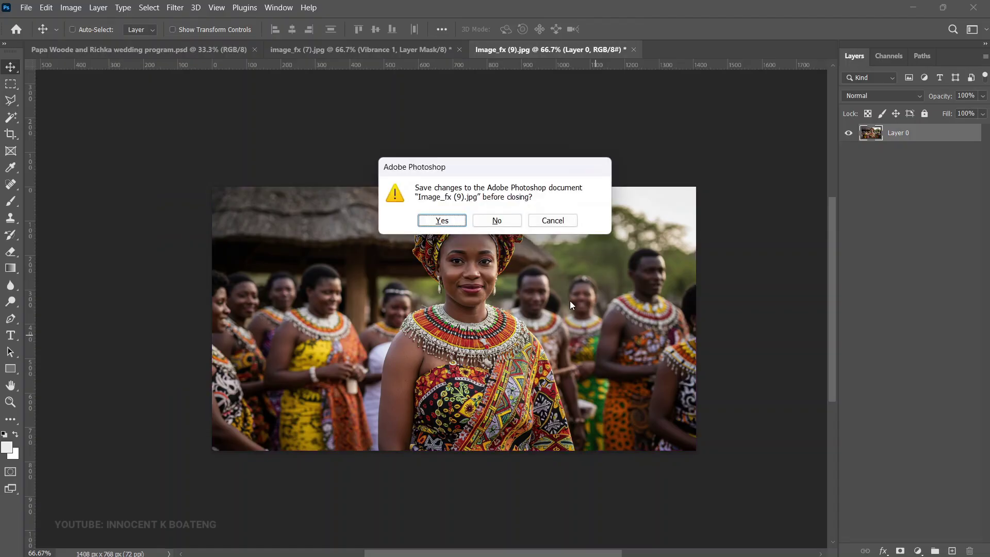
pyautogui.click(553, 220)
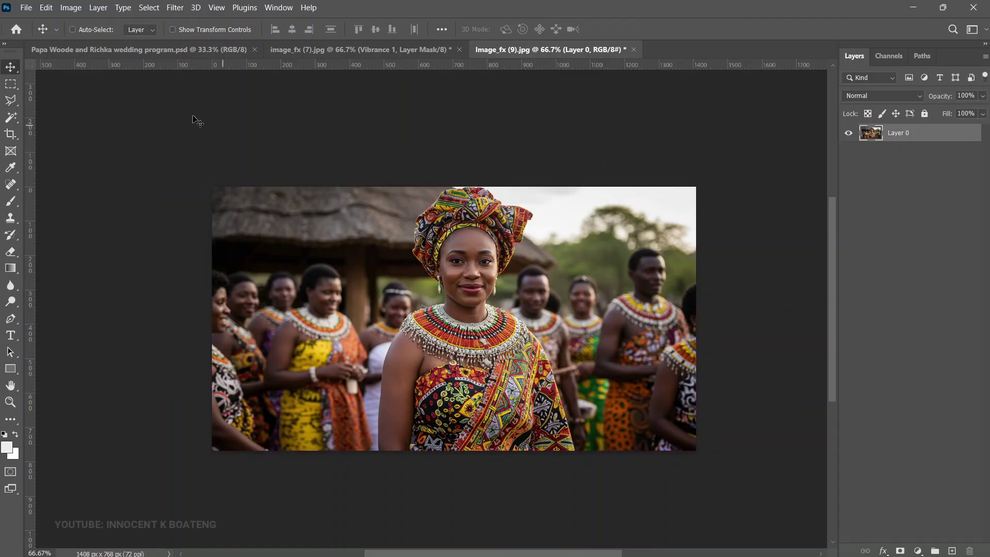
pyautogui.click(46, 7)
# Look through the Filter, Window, Plugins, Type and Image menus, then open Levels with Ctrl+L.
pyautogui.moveTo(171, 6)
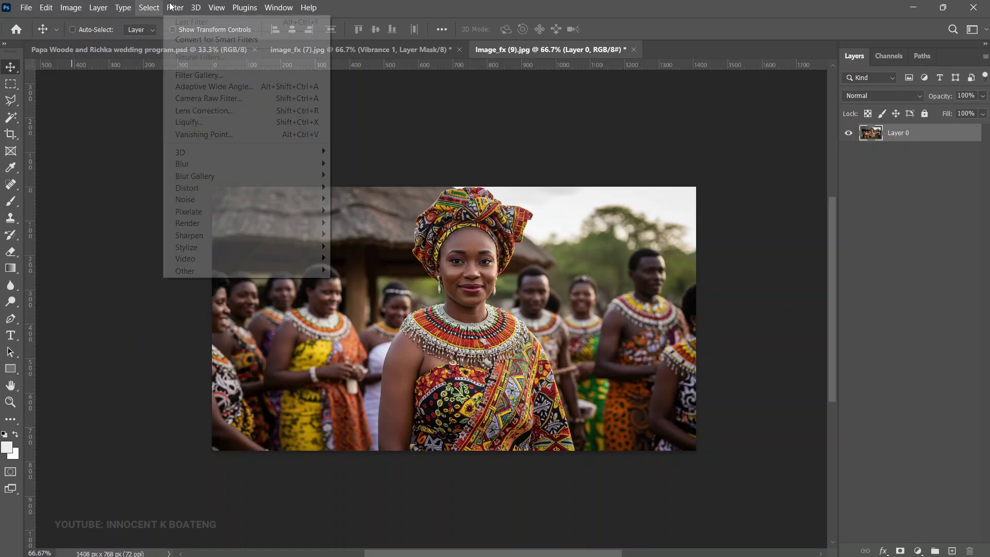
pyautogui.moveTo(282, 5)
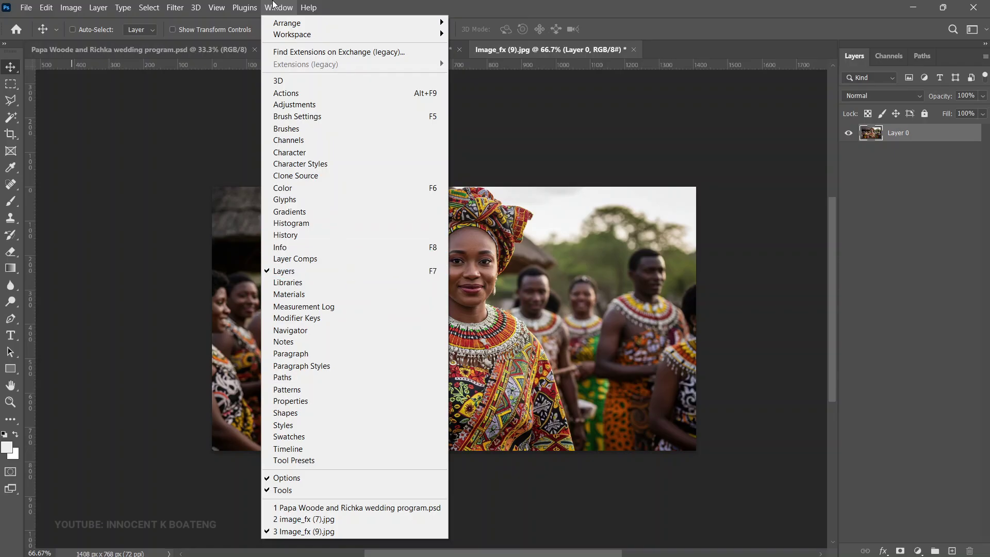
pyautogui.moveTo(242, 9)
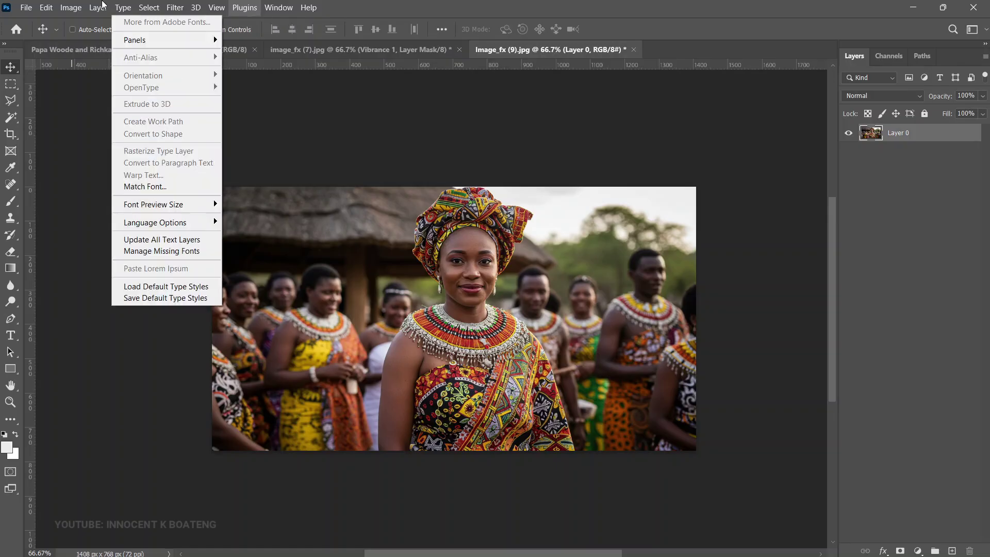
pyautogui.moveTo(70, 5)
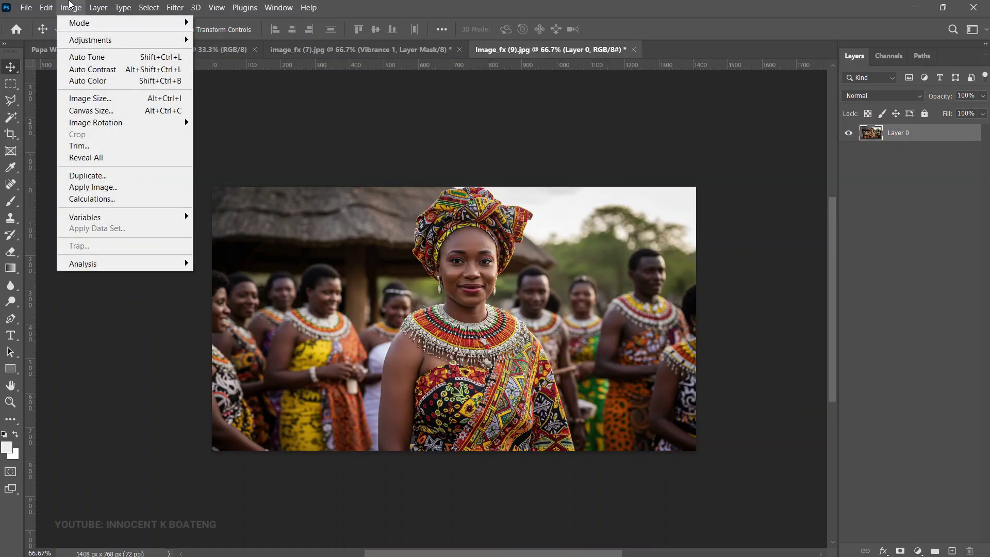
pyautogui.click(590, 395)
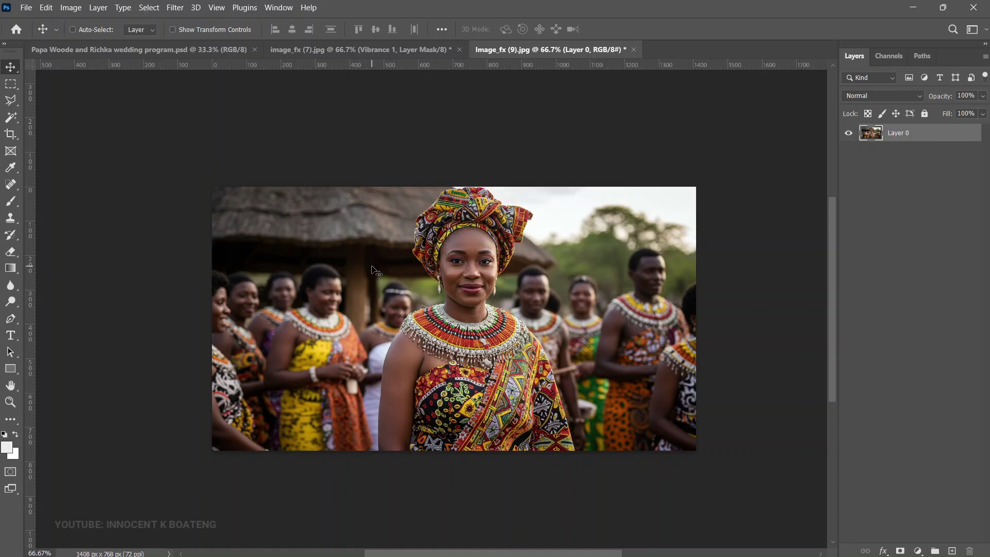
pyautogui.hotkey('ctrl', 'l')
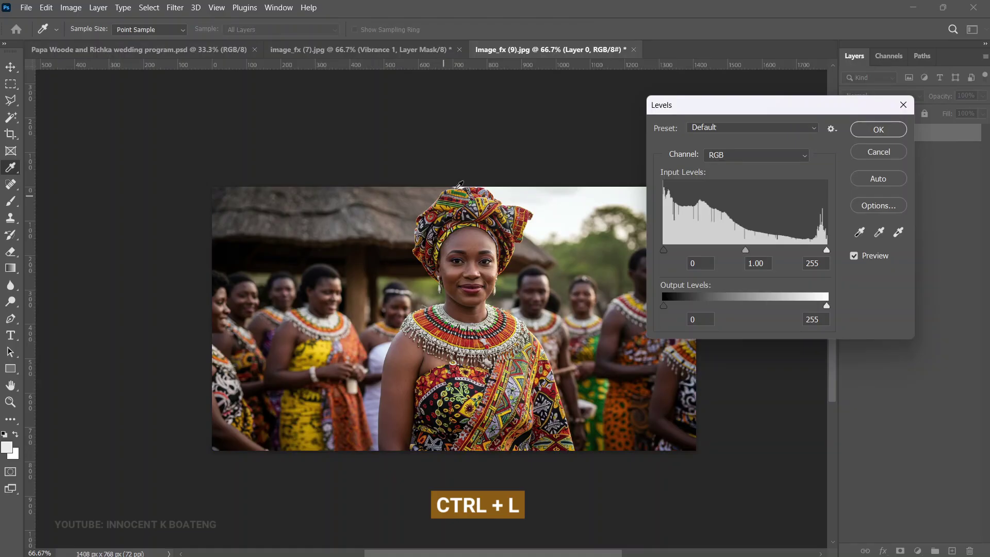
# Close Levels unapplied, browse the Image and Layer menus, and open Edit > Menus.
pyautogui.click(902, 106)
pyautogui.click(72, 8)
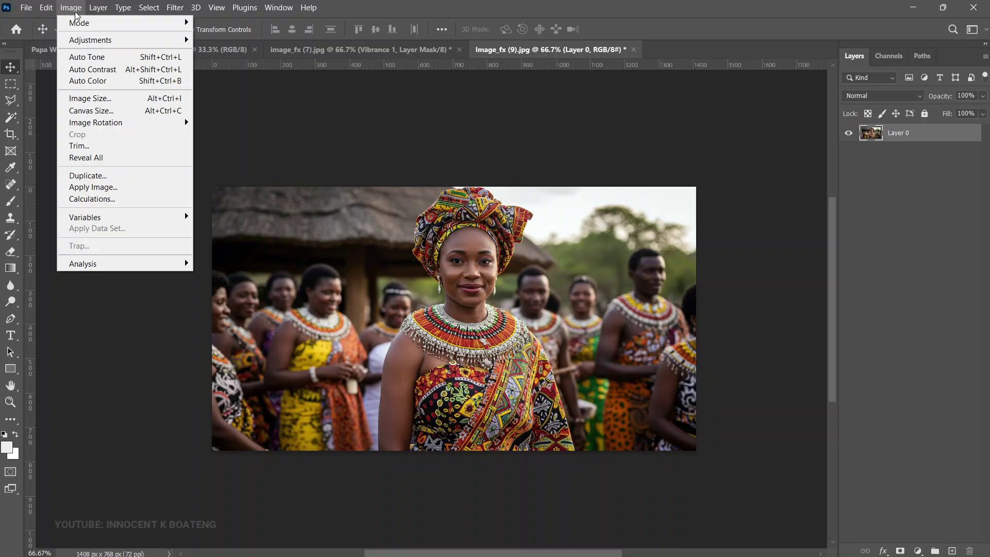
pyautogui.click(98, 7)
pyautogui.click(46, 7)
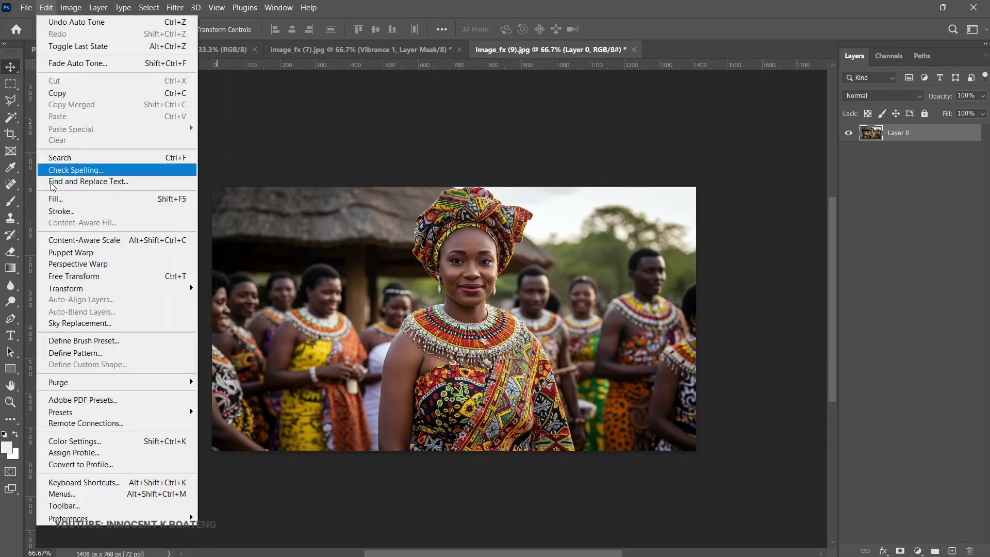
pyautogui.click(111, 494)
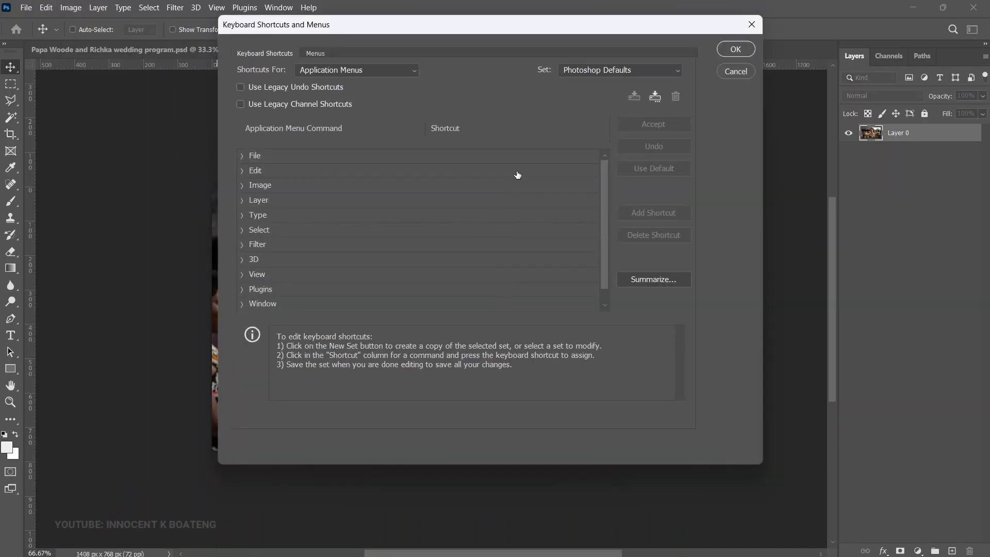
# Check File > New's Ctrl+N shortcut and cancel, keeping the Photoshop Defaults set unchanged.
pyautogui.scroll(1, 564, 188)
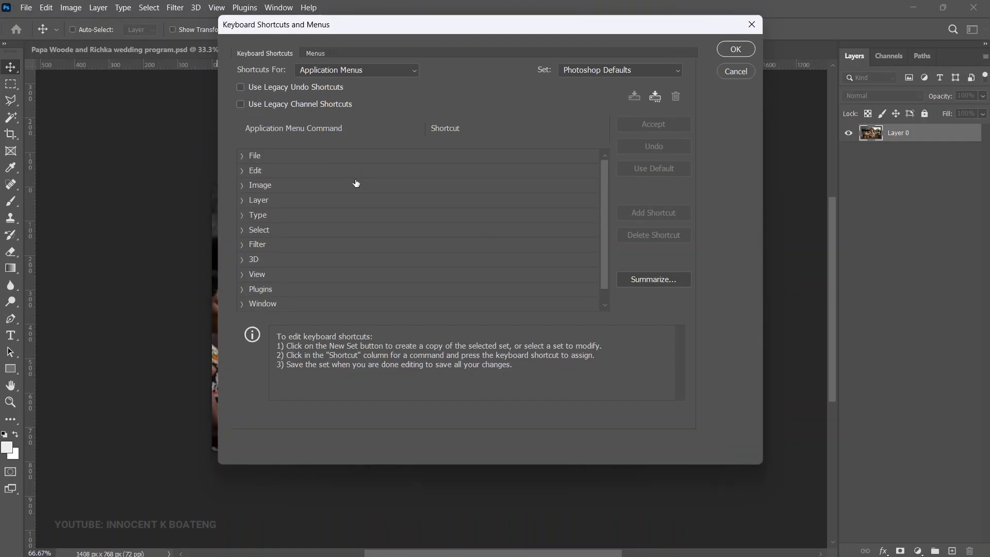
pyautogui.click(243, 156)
pyautogui.click(242, 156)
pyautogui.click(243, 156)
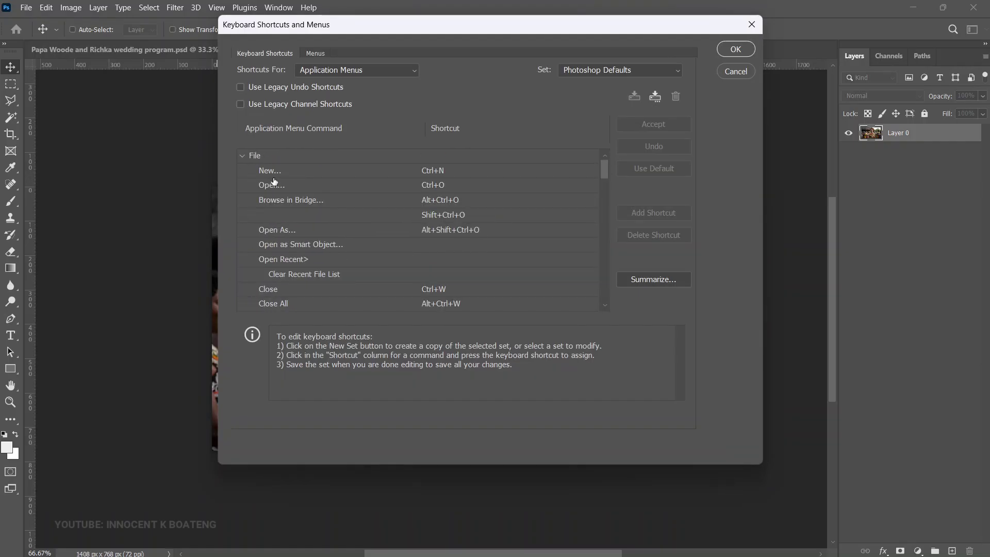
pyautogui.click(431, 170)
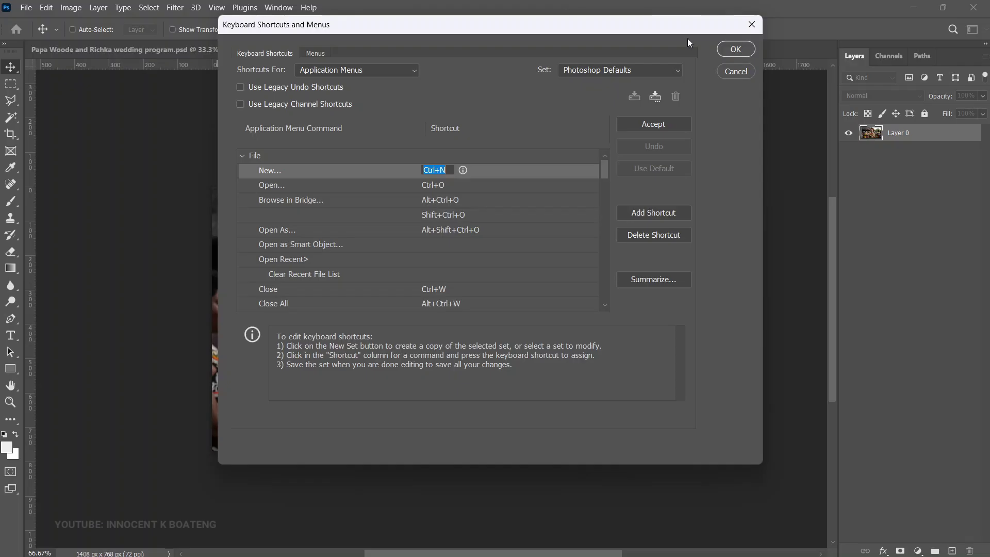
pyautogui.click(618, 69)
pyautogui.click(618, 69)
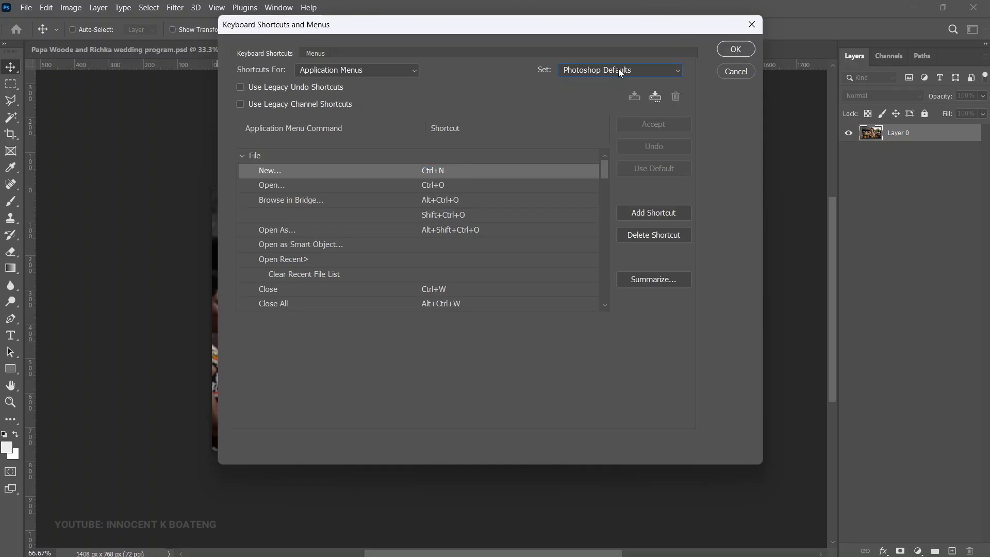
pyautogui.click(735, 72)
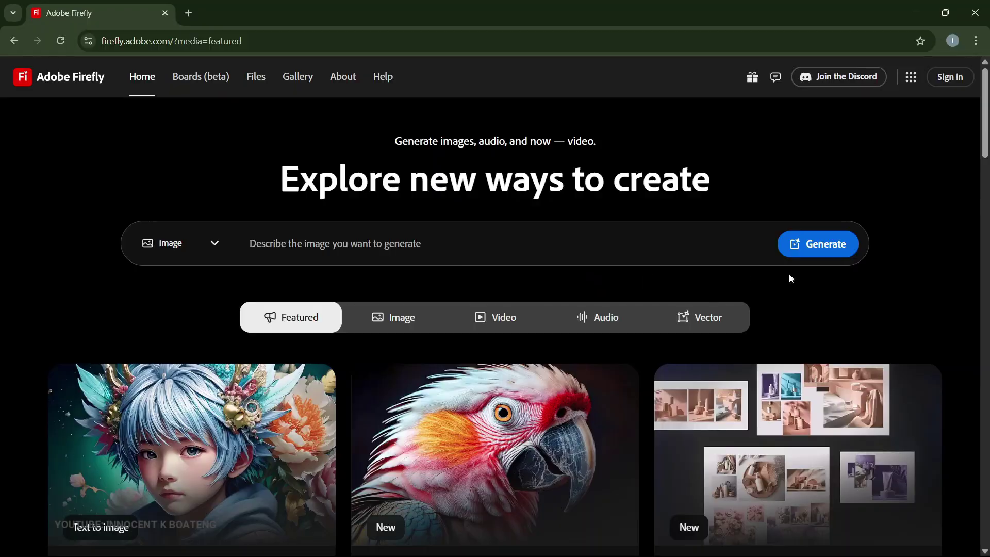
# Scroll down the Firefly home page to the featured creation cards.
pyautogui.scroll(-7, 902, 307)
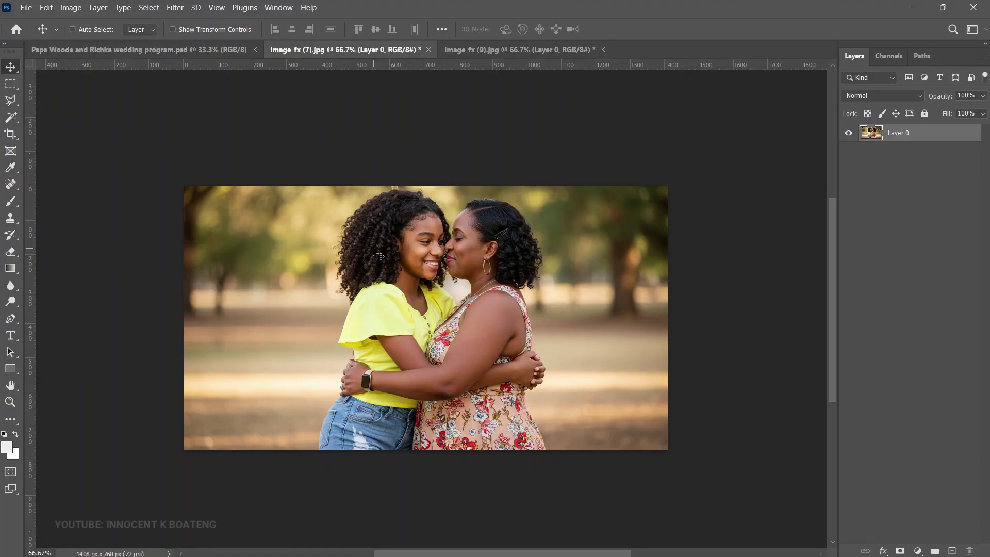
# Show the Properties panel and apply the Remove Background quick action to the photo.
pyautogui.click(274, 7)
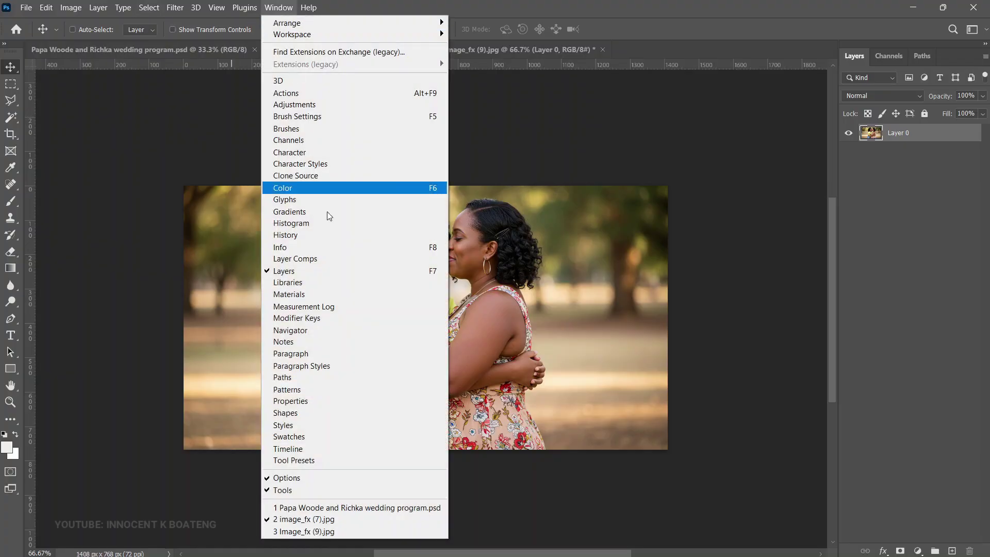
pyautogui.click(332, 401)
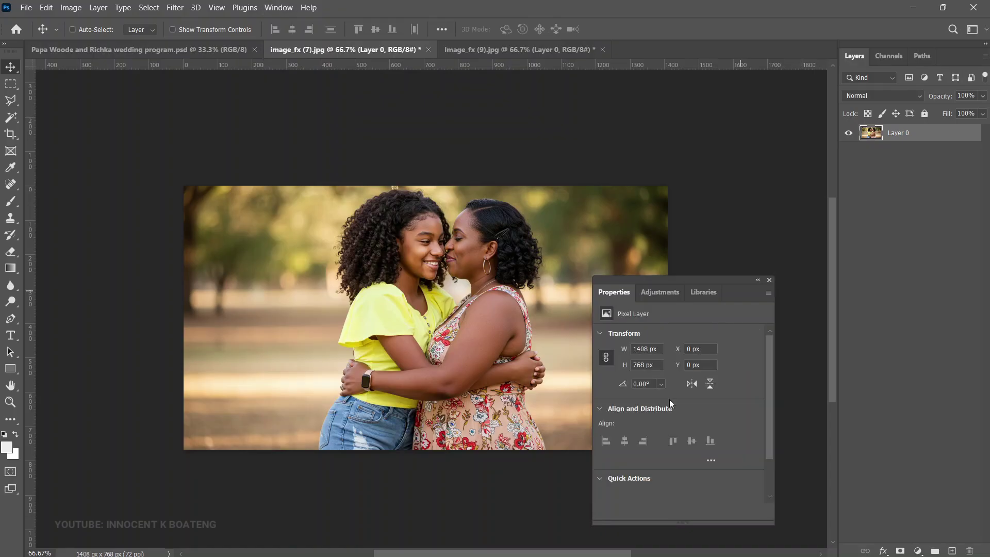
pyautogui.scroll(-2, 655, 454)
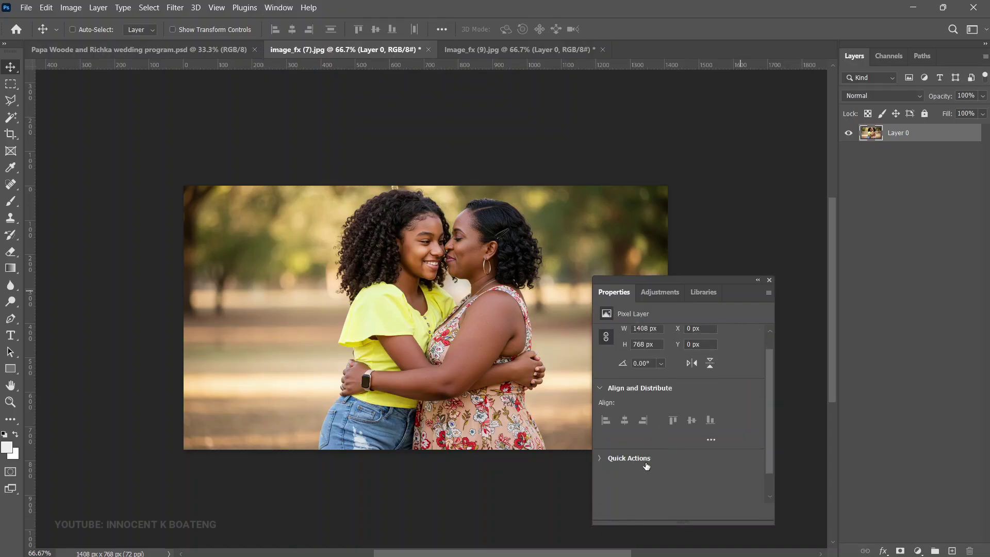
pyautogui.click(649, 449)
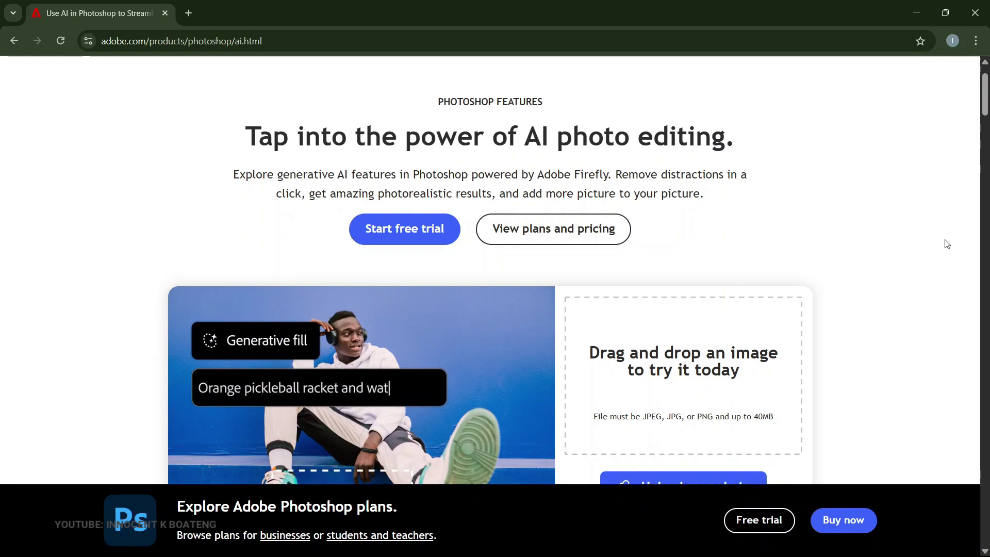
# Scroll the Photoshop AI page past Generative Fill, Generative Expand and Distraction Removal.
pyautogui.scroll(-3, 947, 245)
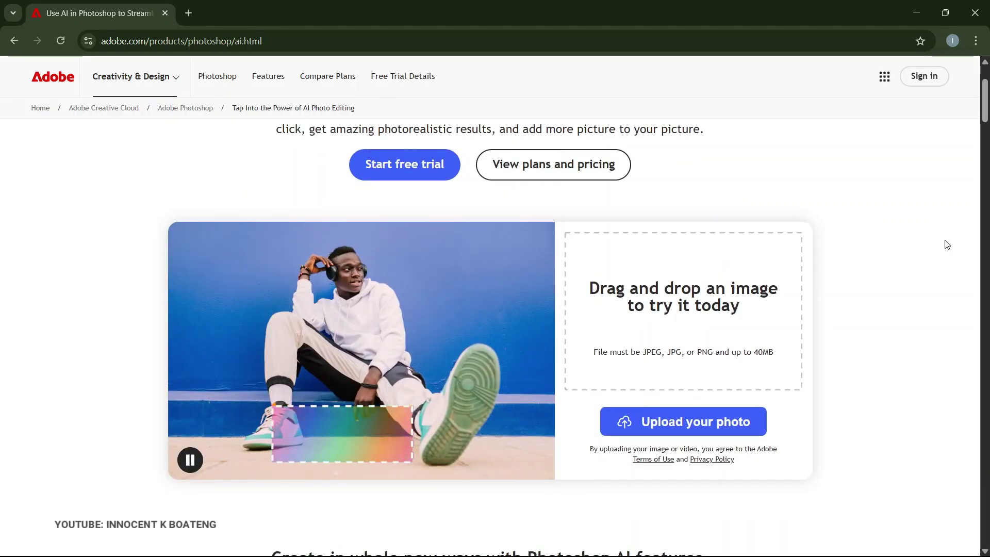
pyautogui.scroll(-1, 947, 248)
pyautogui.scroll(-1, 945, 252)
pyautogui.scroll(2, 944, 254)
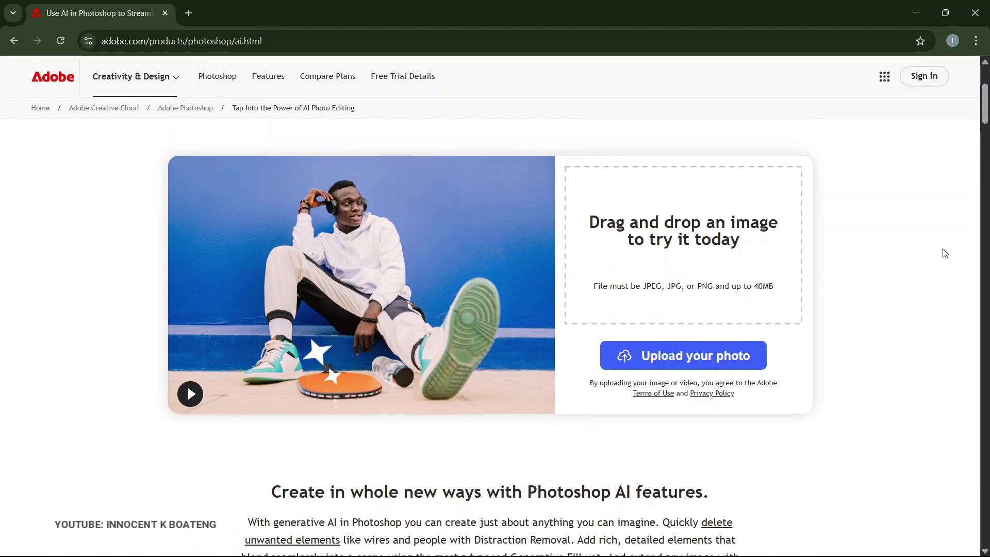
pyautogui.scroll(-1, 941, 258)
pyautogui.scroll(-5, 938, 264)
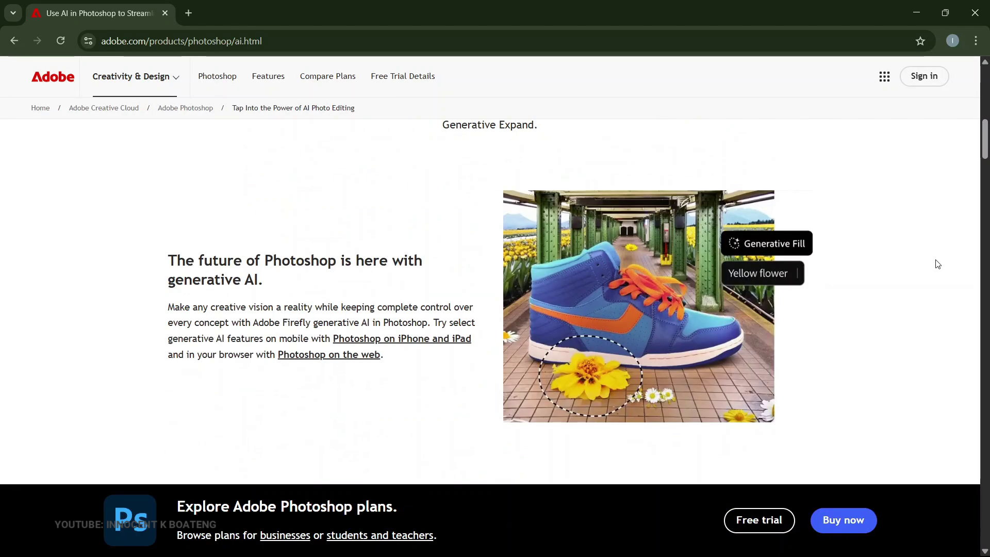
pyautogui.scroll(-3, 938, 265)
pyautogui.scroll(-8, 938, 266)
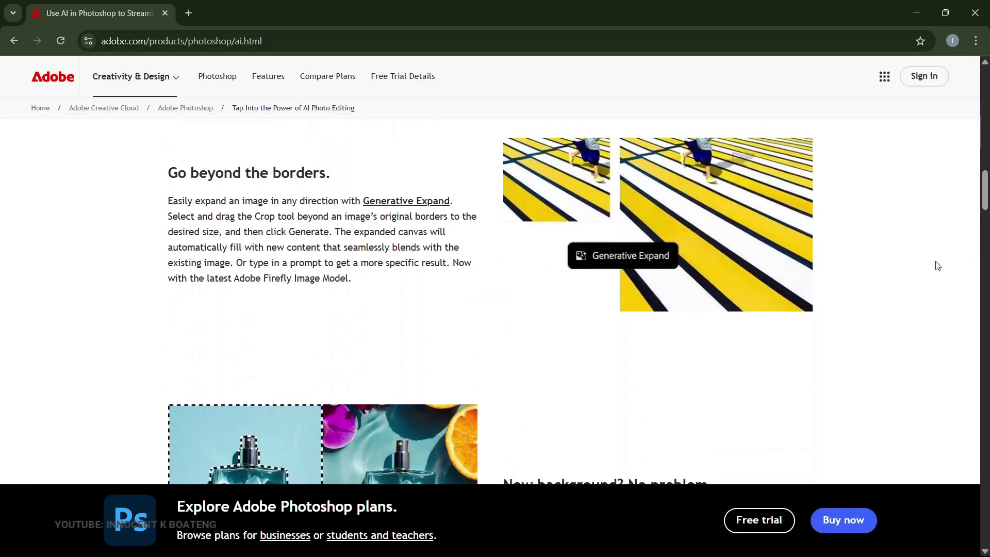
pyautogui.scroll(-15, 938, 266)
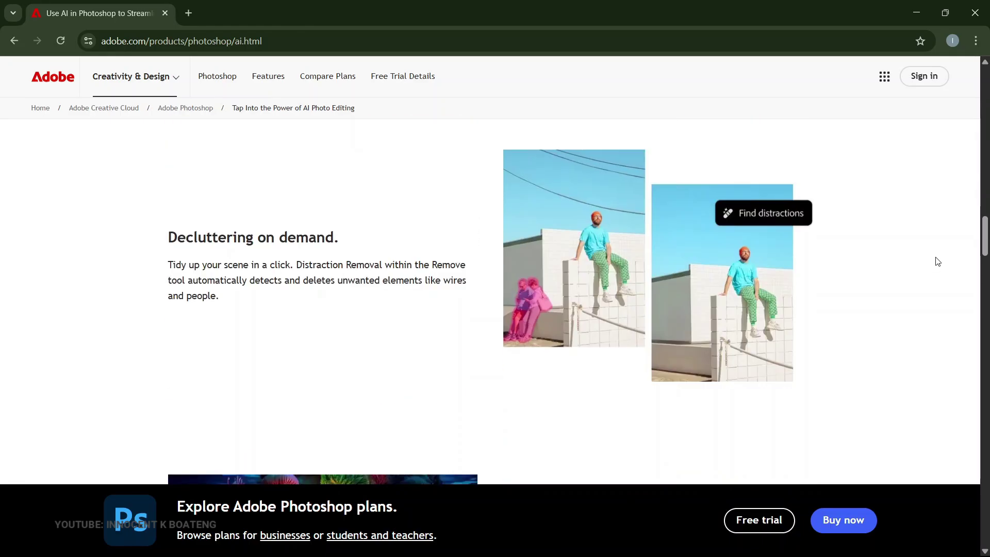
pyautogui.scroll(-9, 936, 276)
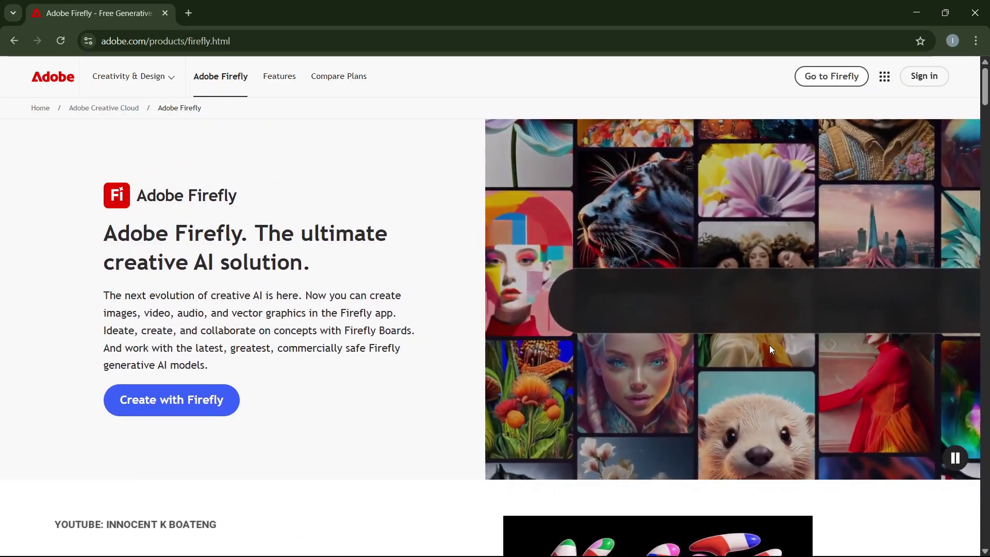
# Reload the Firefly product page and scroll through its overview.
pyautogui.scroll(-10, 758, 361)
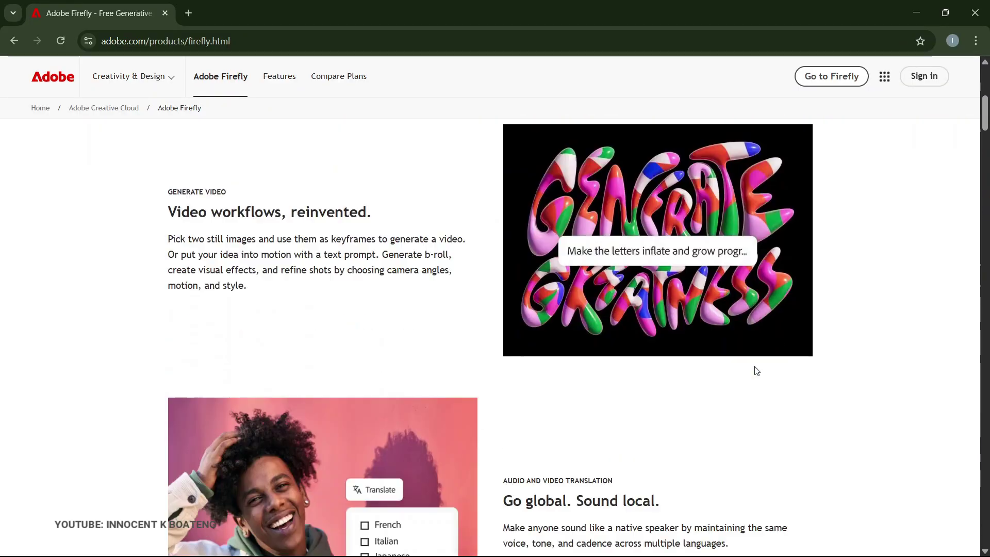
pyautogui.scroll(-8, 785, 431)
pyautogui.press('F5')
pyautogui.scroll(-15, 413, 330)
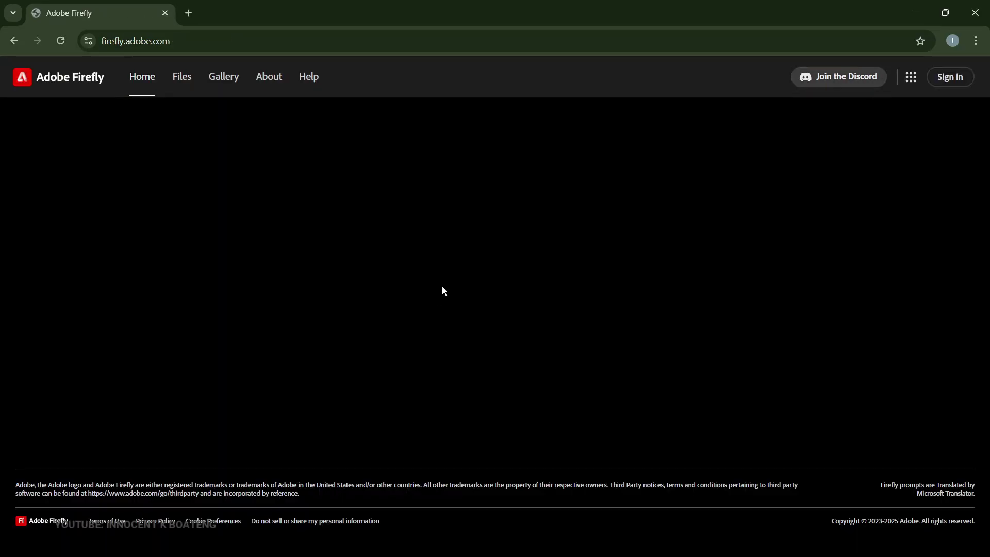
pyautogui.scroll(3, 906, 310)
pyautogui.scroll(-15, 906, 310)
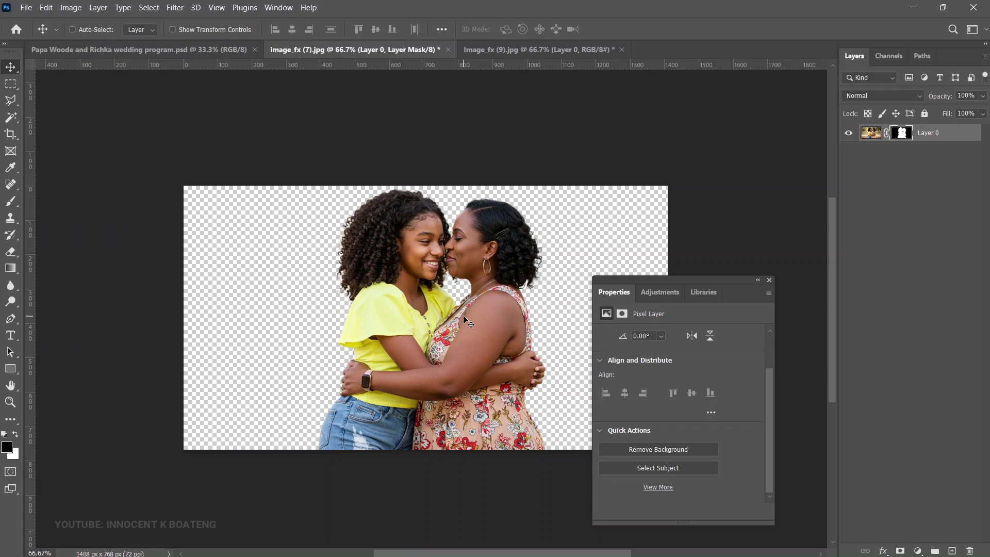
# Undo Remove Background to bring back the park backdrop, then bring up the Open dialog.
pyautogui.hotkey('ctrl', 'z')
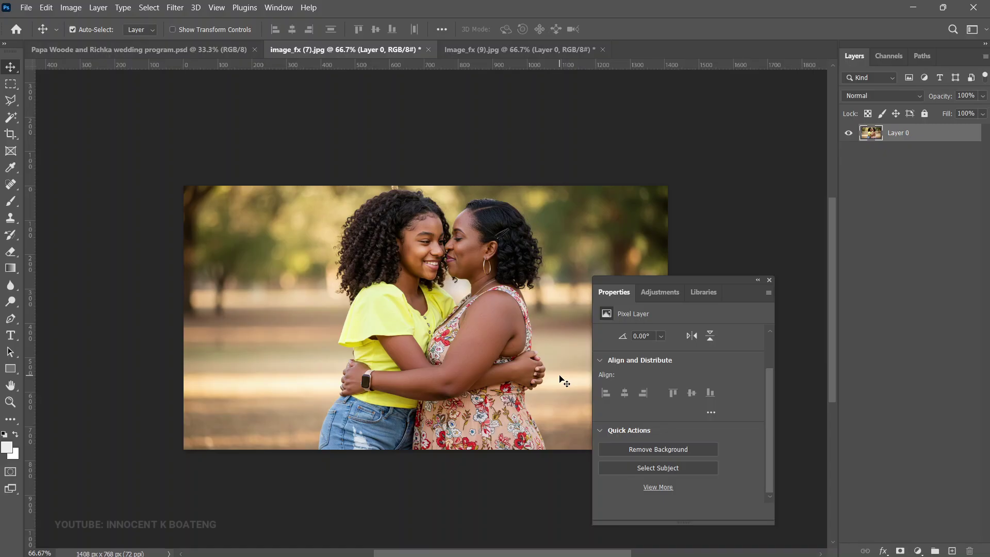
pyautogui.hotkey('ctrl', 'o')
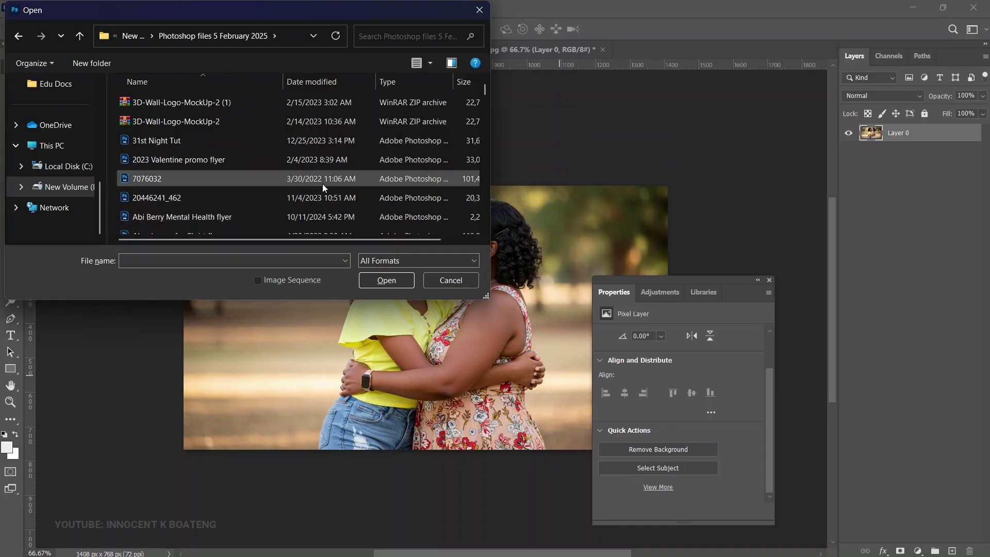
pyautogui.scroll(-12, 323, 183)
pyautogui.scroll(1, 348, 183)
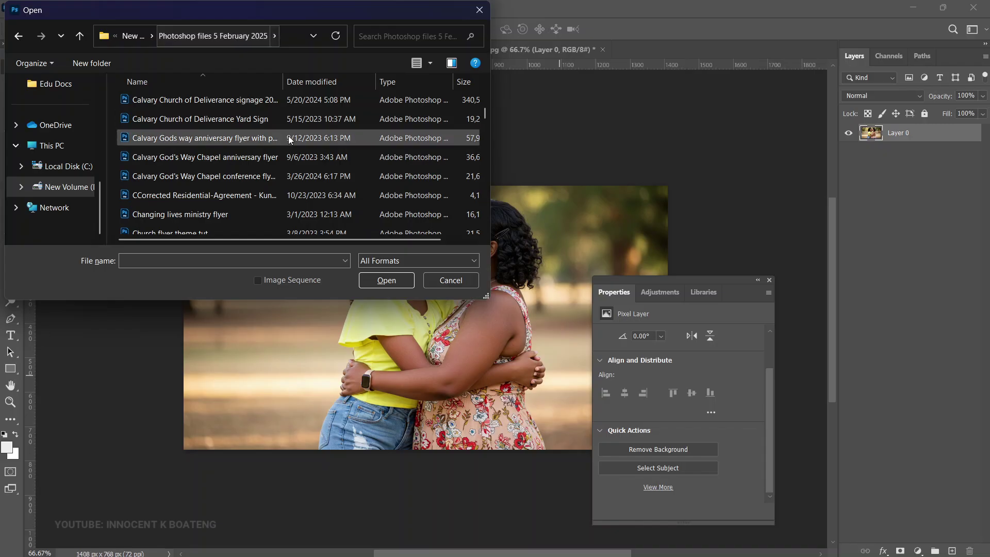
pyautogui.scroll(-8, 296, 147)
pyautogui.scroll(-20, 296, 150)
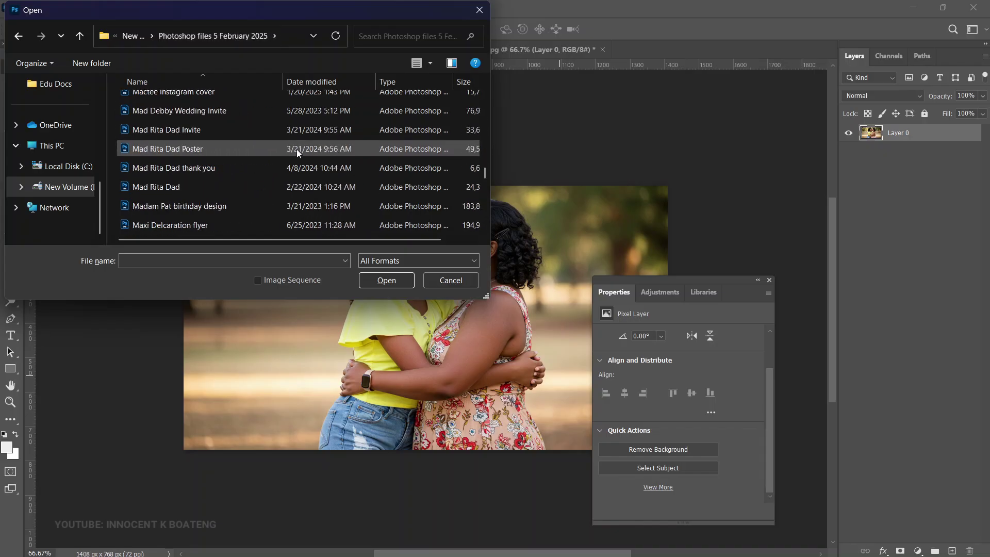
pyautogui.scroll(-8, 298, 148)
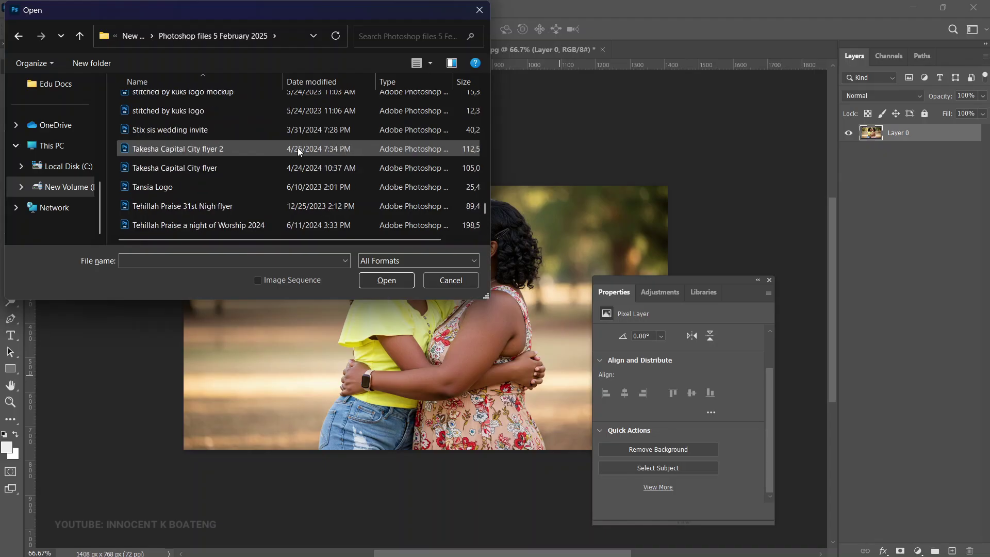
pyautogui.scroll(12, 300, 149)
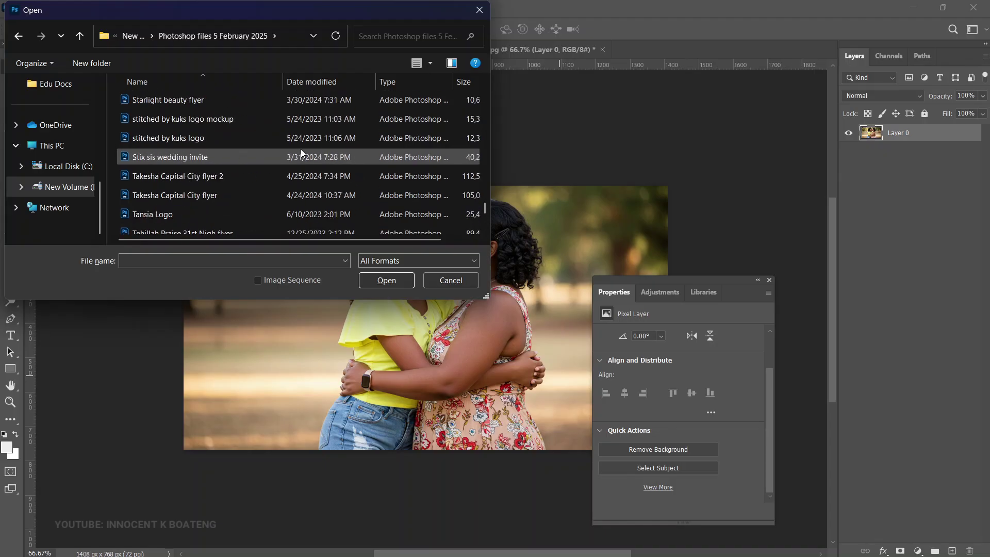
pyautogui.scroll(12, 301, 151)
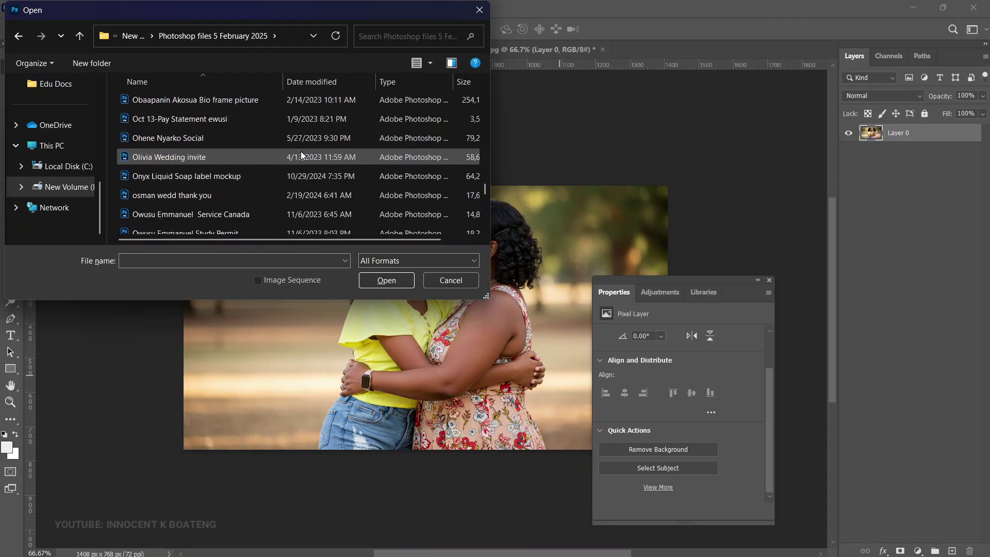
pyautogui.scroll(5, 301, 151)
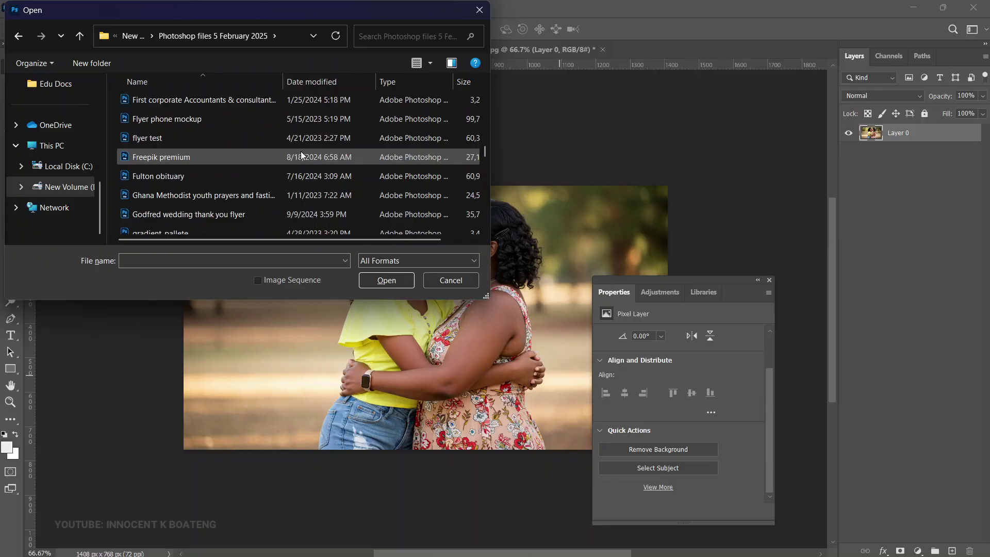
pyautogui.scroll(10, 301, 151)
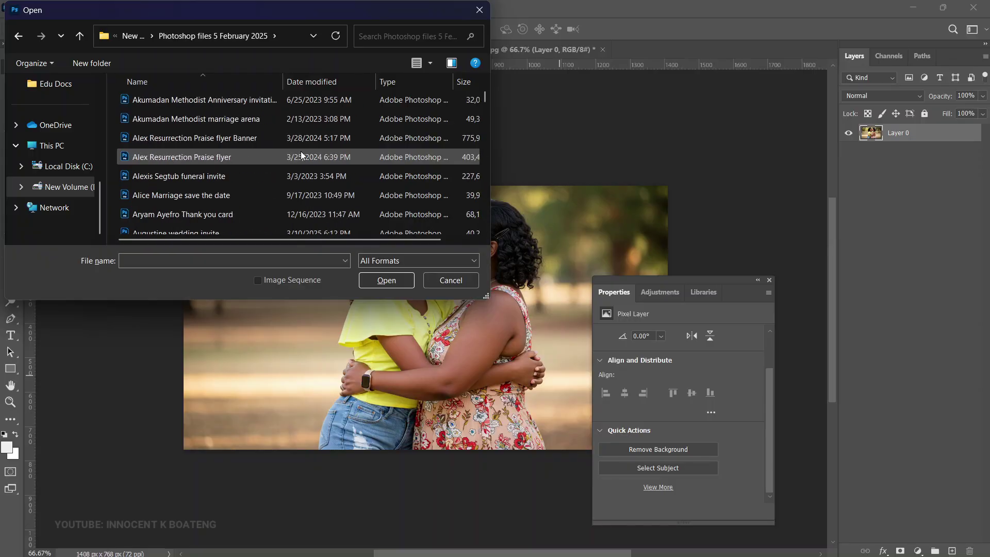
pyautogui.scroll(3, 301, 151)
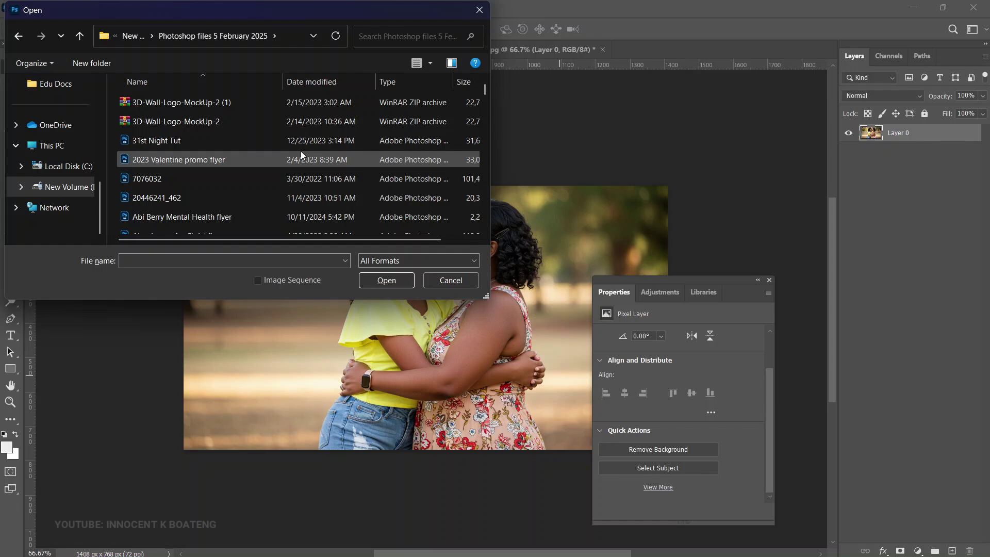
pyautogui.scroll(-2, 302, 151)
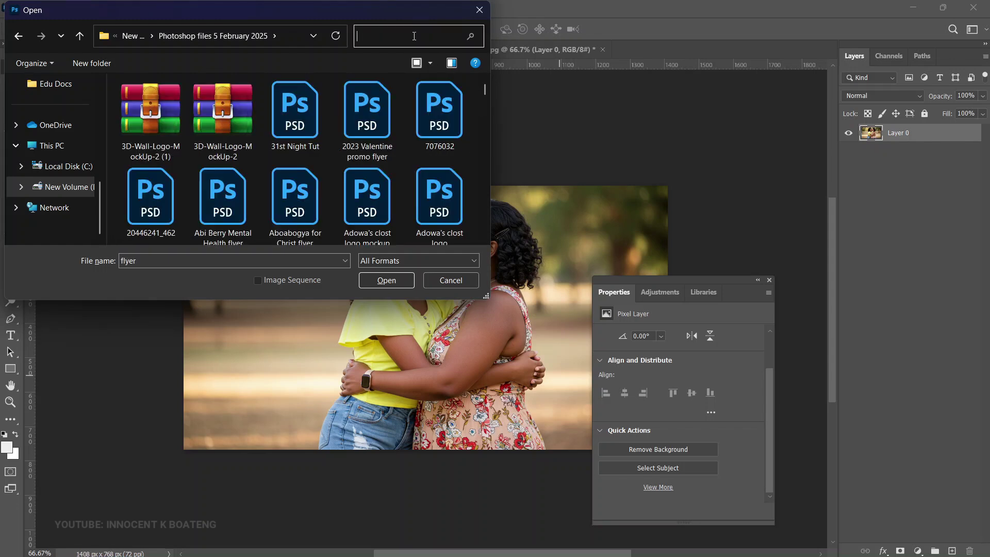
# Search the folder for 'flyer' and open Drone hiring flyer.psd from the results.
pyautogui.write('flyer')
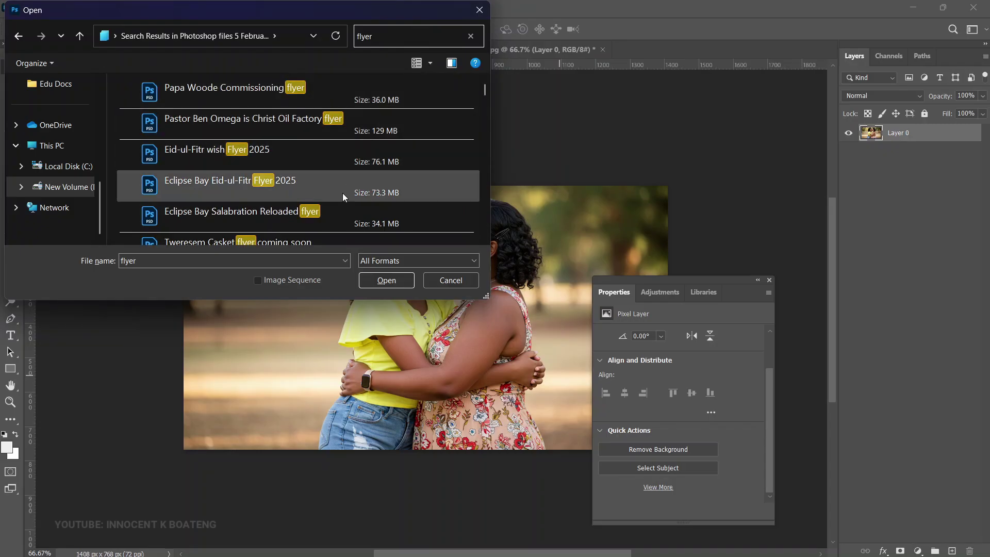
pyautogui.scroll(-5, 342, 187)
pyautogui.scroll(-10, 340, 176)
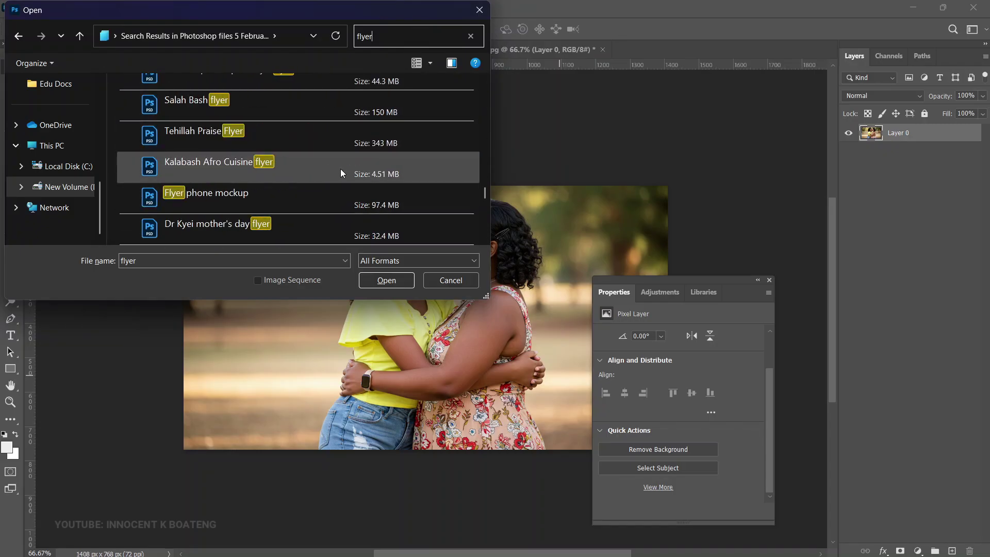
pyautogui.scroll(10, 341, 169)
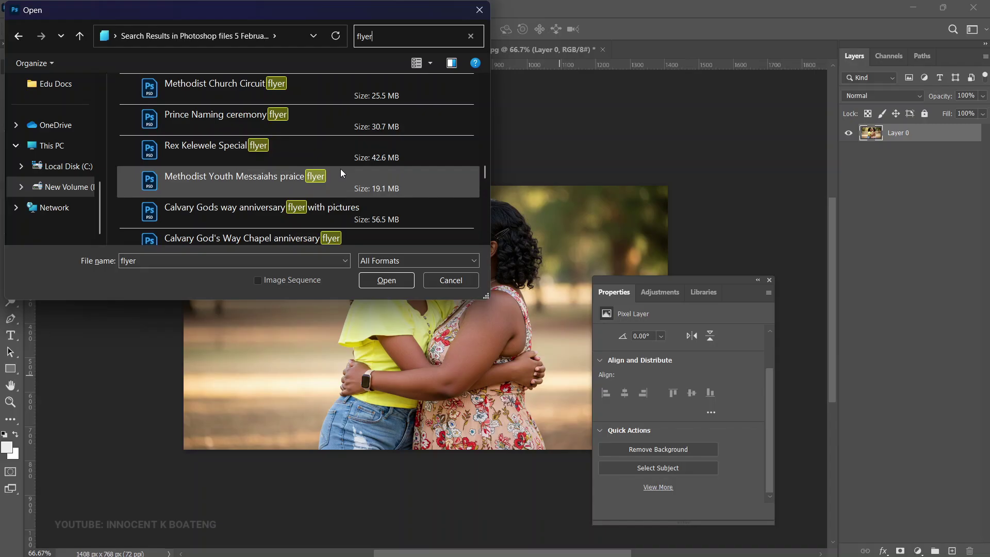
pyautogui.scroll(3, 320, 165)
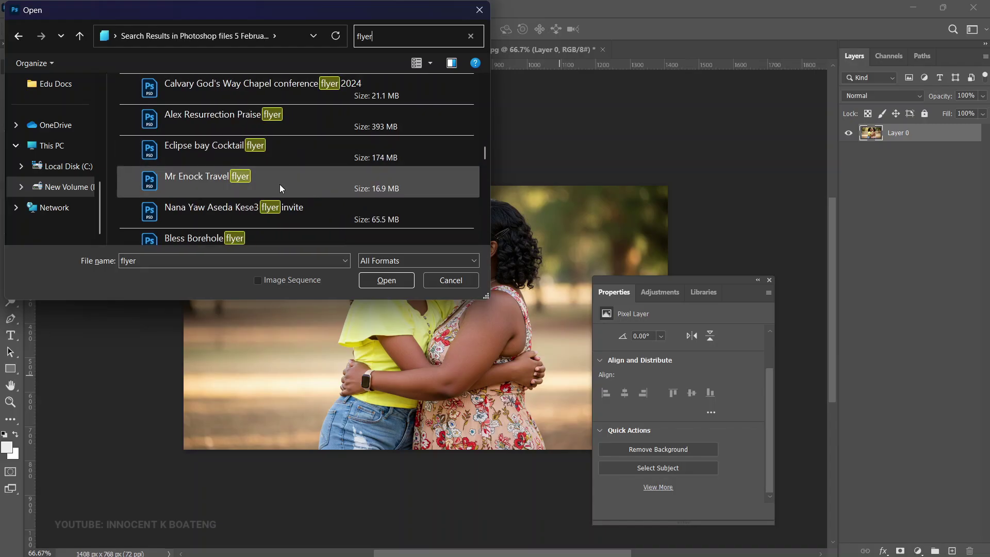
pyautogui.scroll(1, 277, 193)
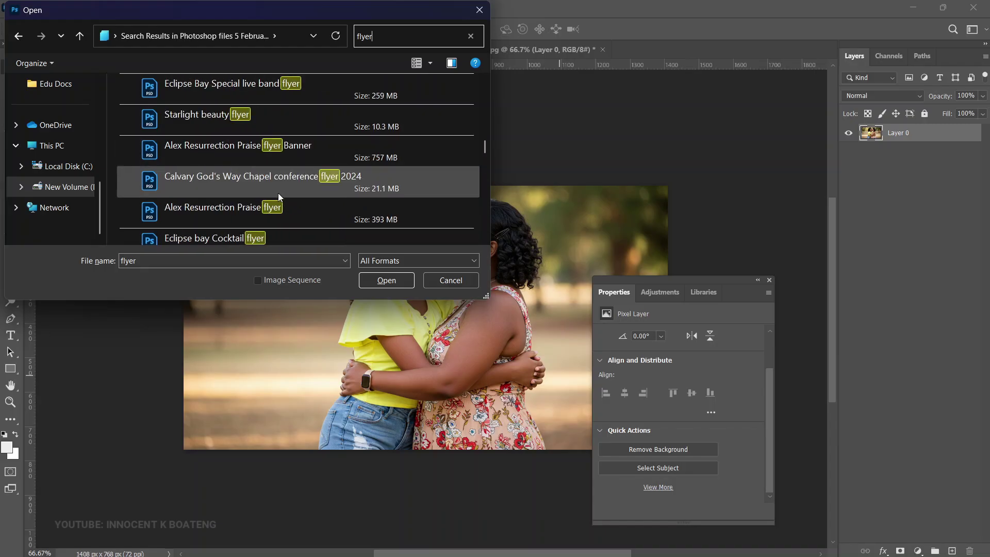
pyautogui.scroll(2, 277, 193)
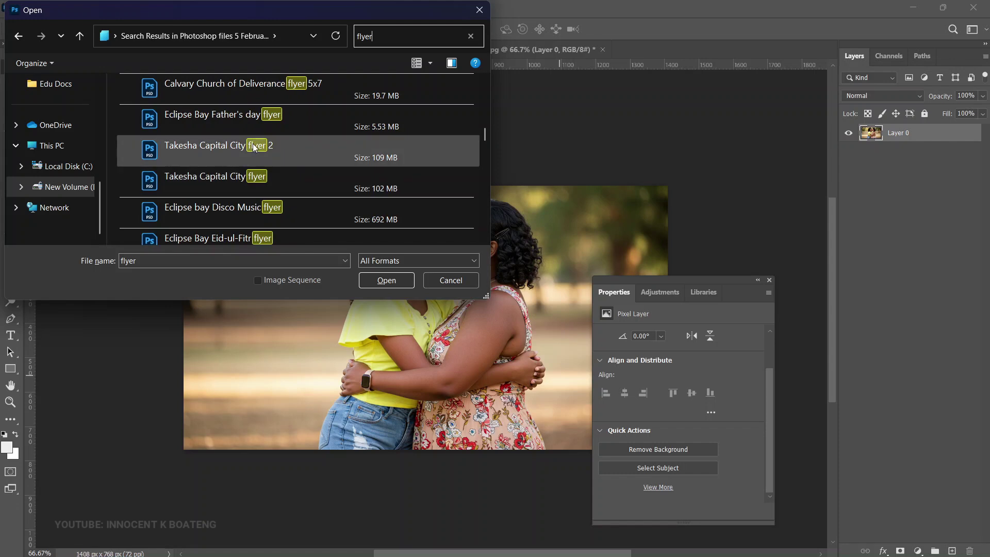
pyautogui.scroll(2, 255, 172)
pyautogui.doubleClick(255, 172)
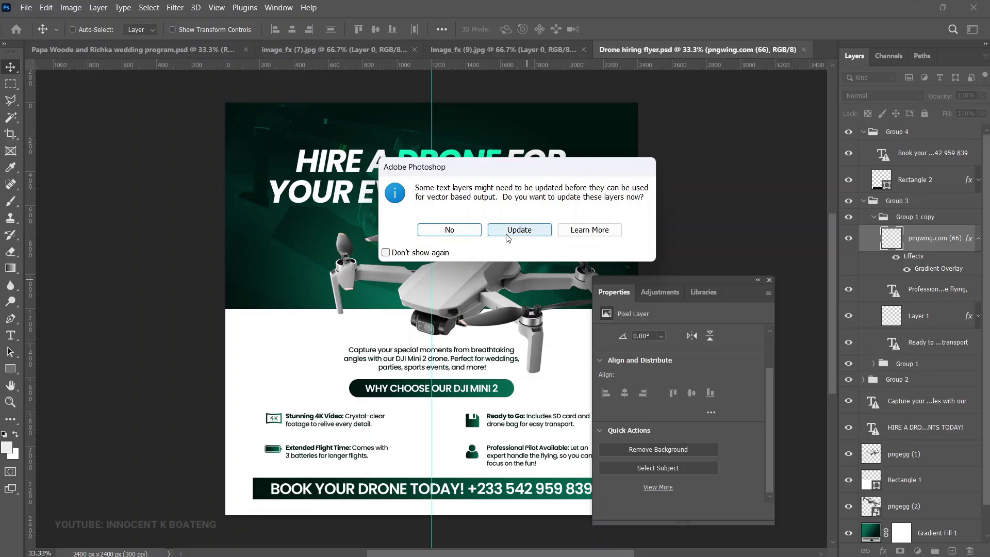
# Update the text layers, nudge the pngegg (1) image up, then select Layer 1.
pyautogui.click(508, 230)
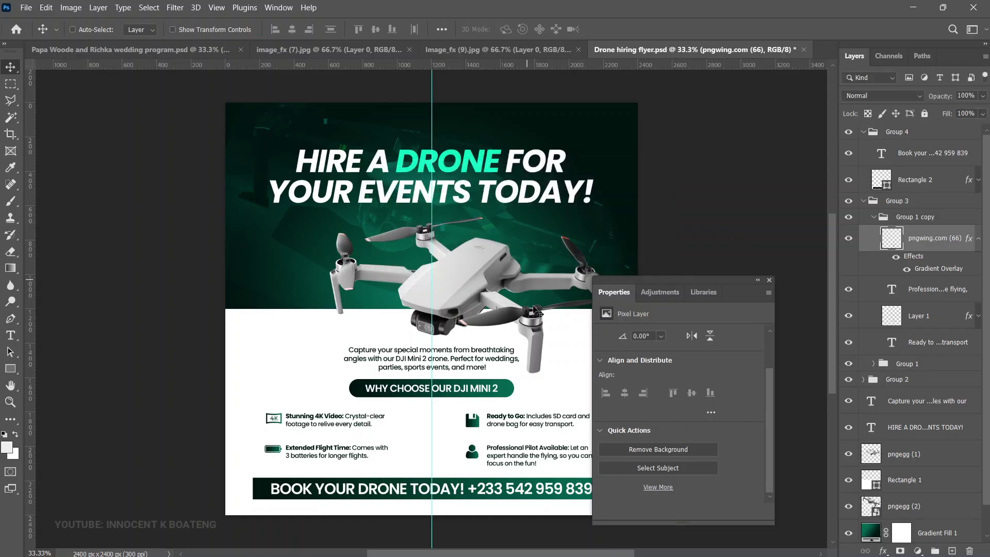
pyautogui.scroll(-1, 490, 289)
pyautogui.rightClick(476, 266)
pyautogui.click(490, 272)
pyautogui.moveTo(531, 297); pyautogui.dragTo(533, 211)
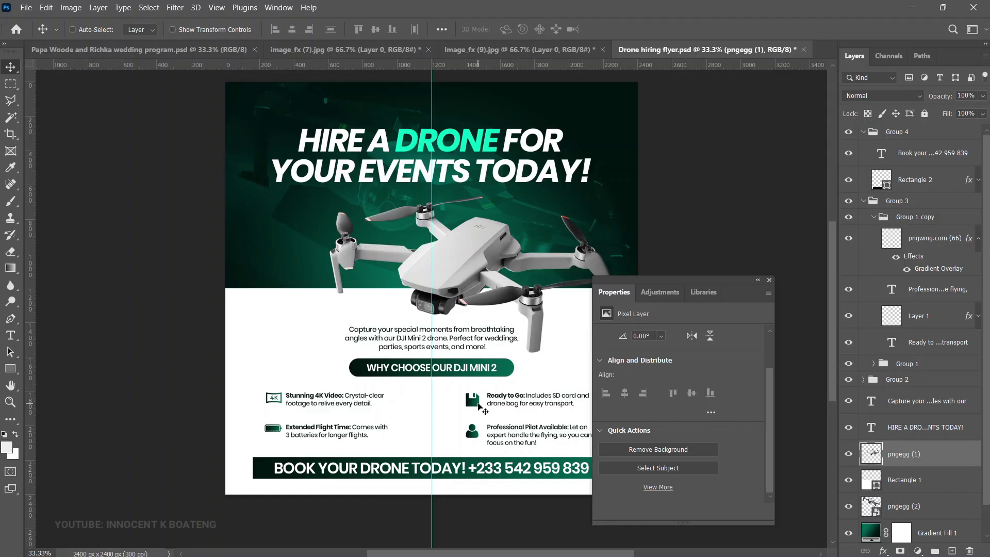
pyautogui.rightClick(478, 403)
pyautogui.click(518, 409)
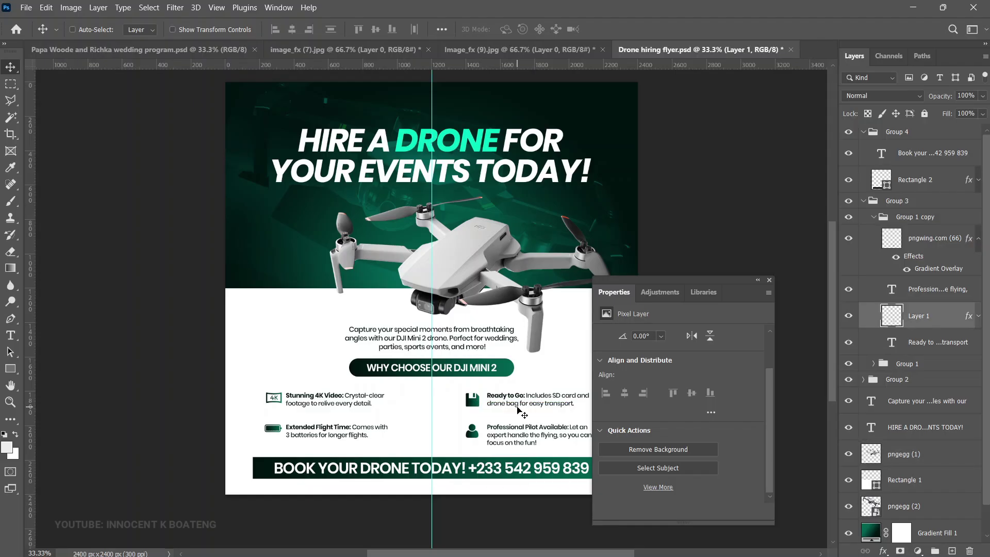